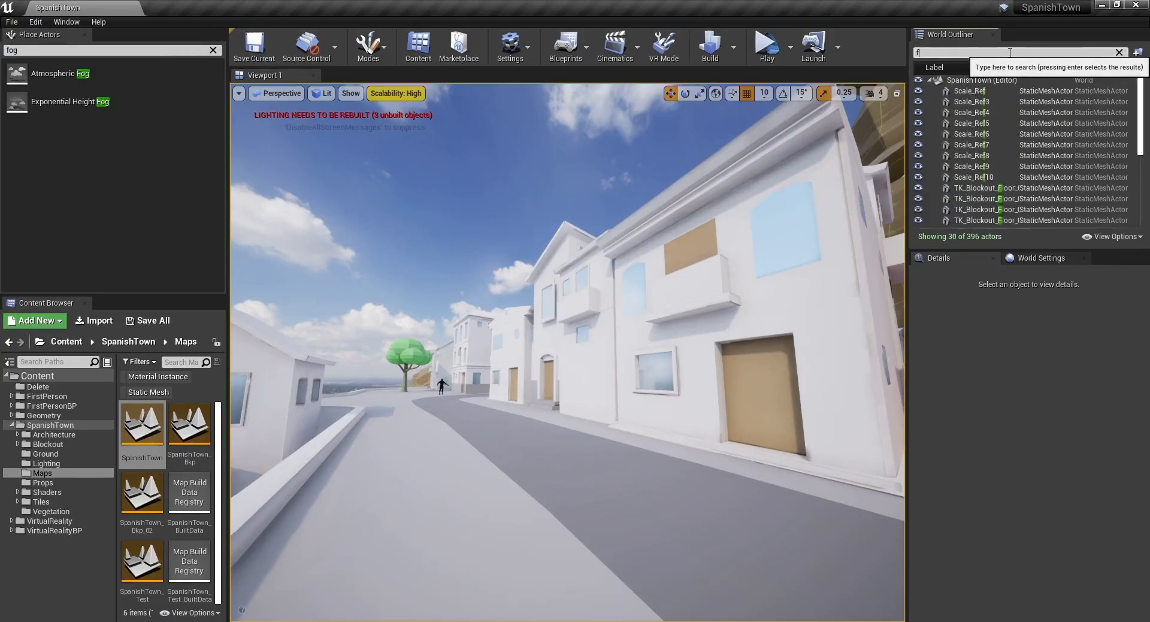
- Clear the actor search filter and place an Exponential Height Fog actor on the street near the low wall
left_click(1118, 52)
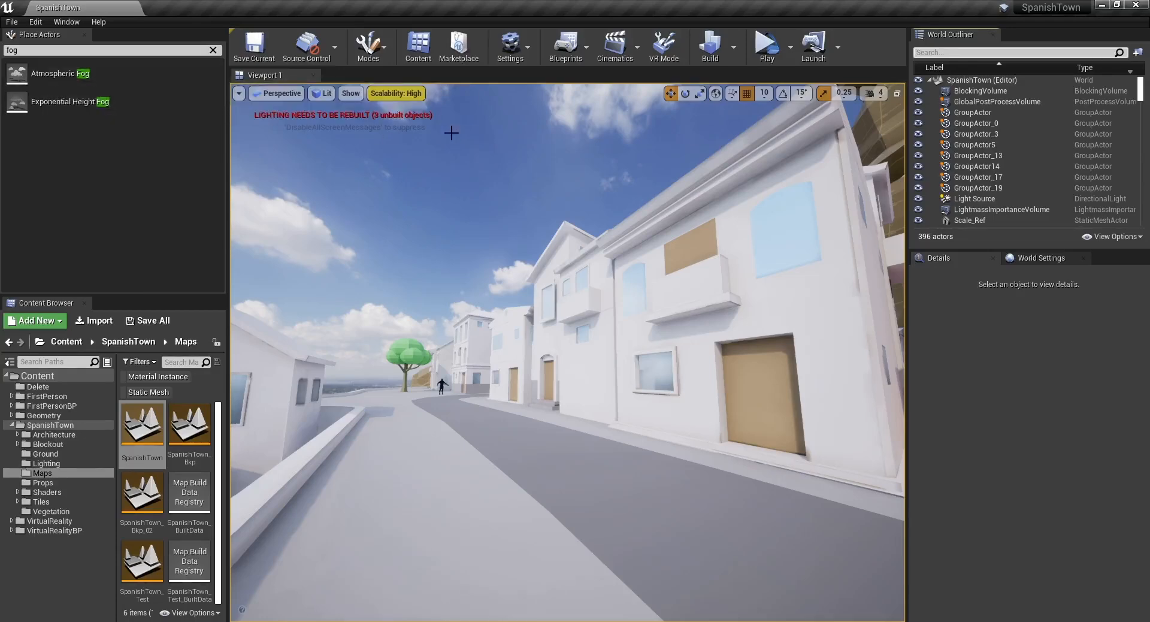
right_click_drag(467, 209, 467, 209)
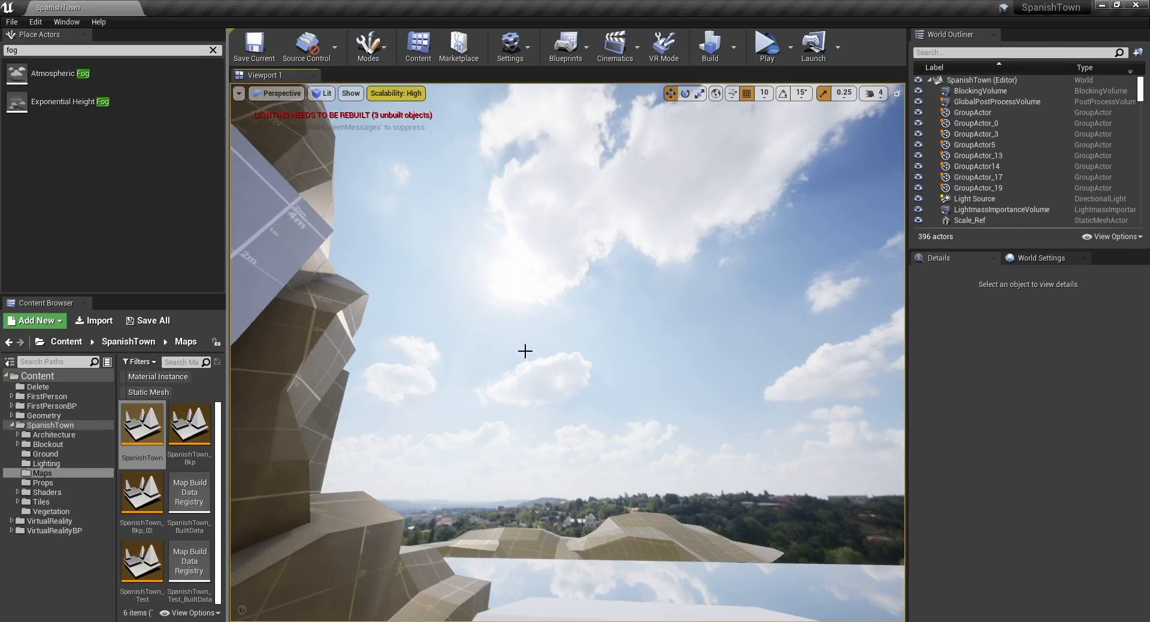
right_click_drag(541, 275, 434, 246)
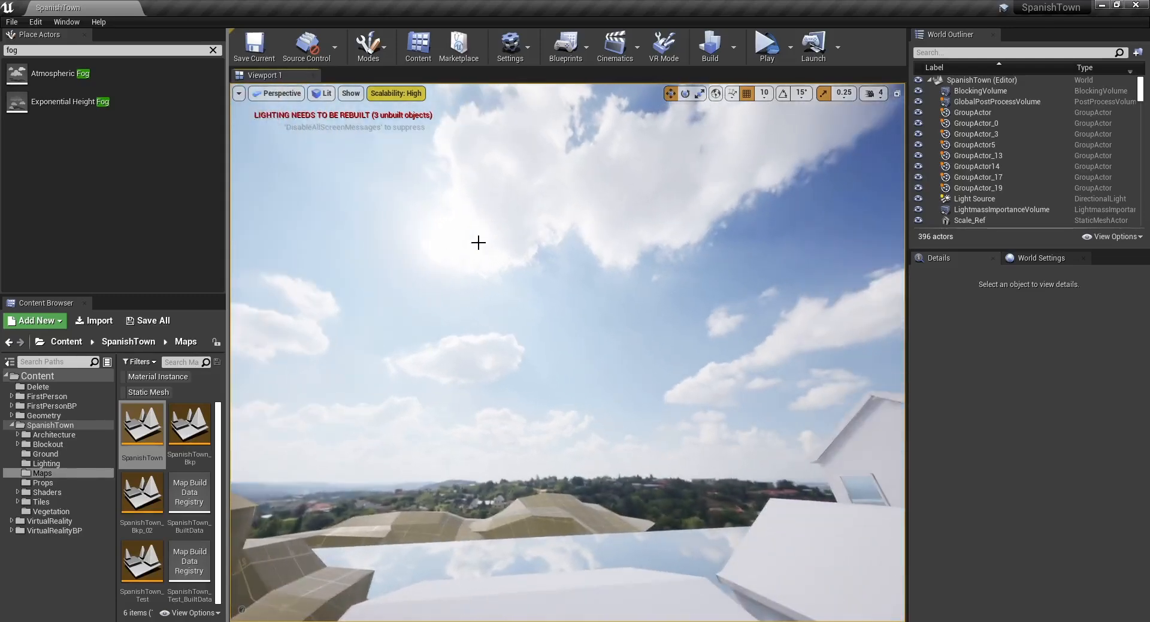
right_click_drag(610, 258, 394, 193)
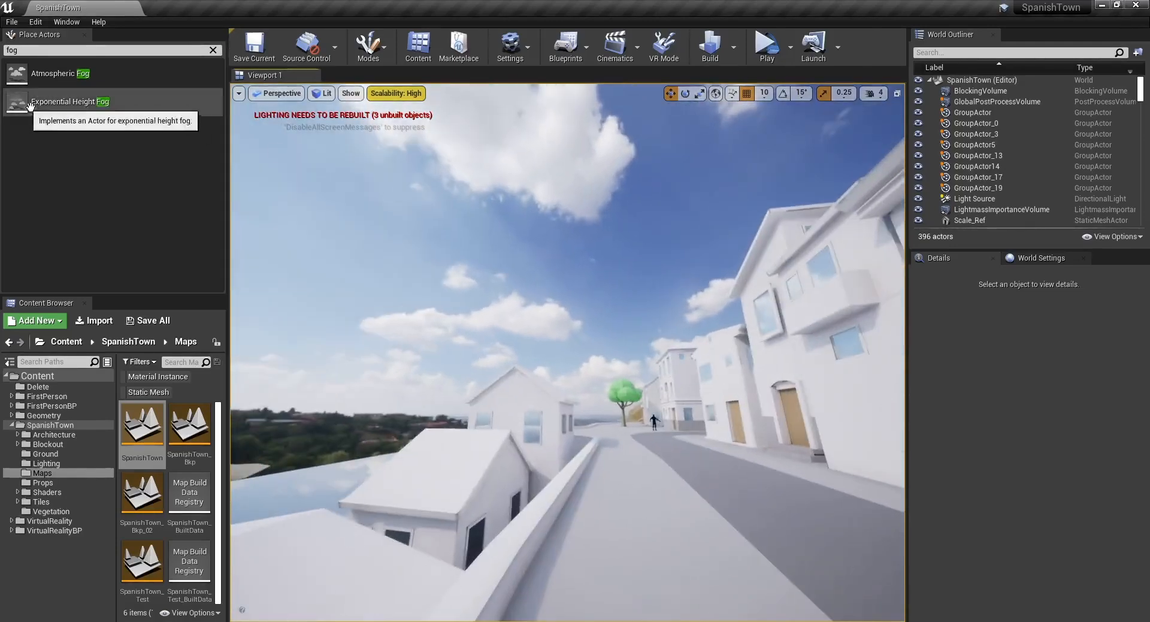
left_click_drag(66, 102, 636, 443)
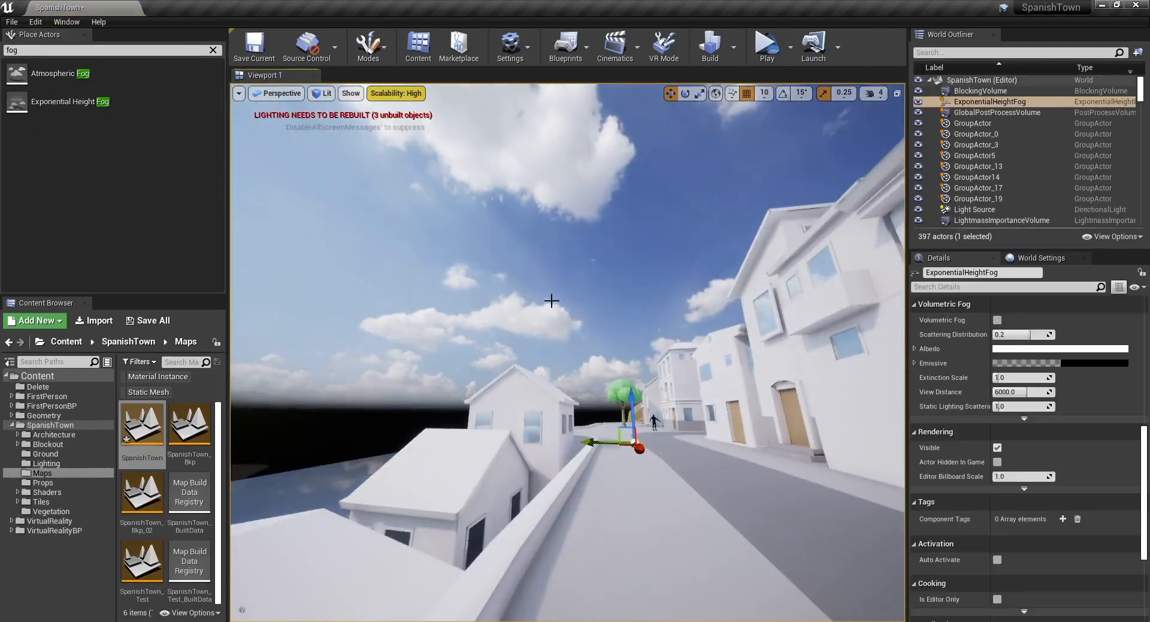
- Raise the height fog actor above the street to a Z location of about 530
key("w")
right_click_drag(552, 301, 408, 307)
key("s")
right_click_drag(404, 377, 536, 407)
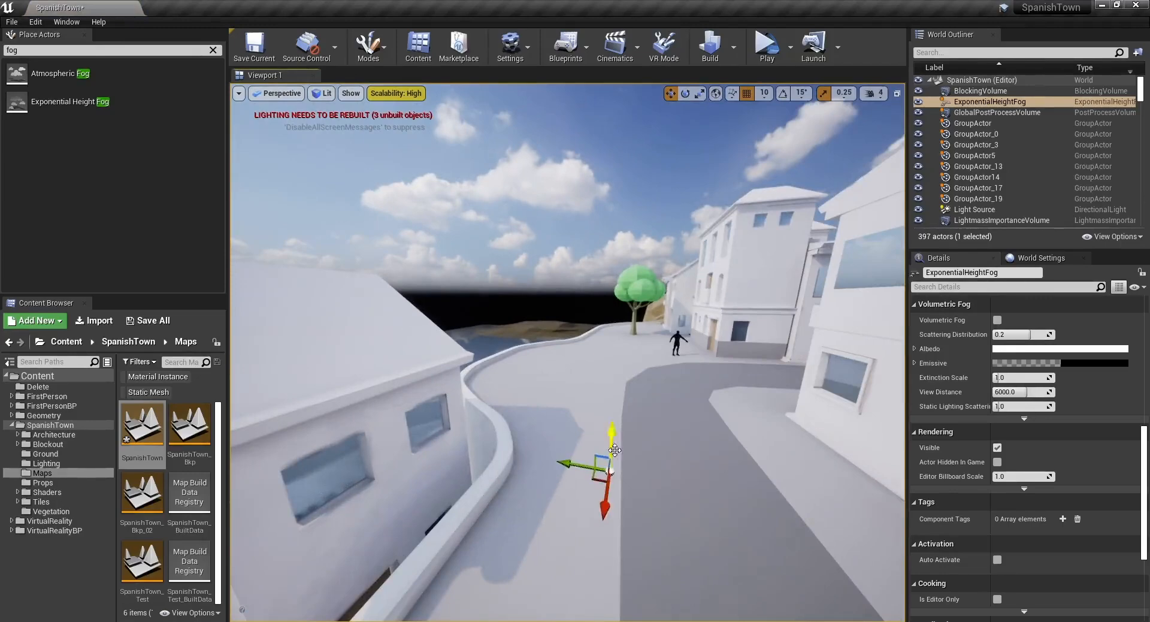
left_click_drag(611, 446, 615, 245)
right_click_drag(572, 290, 527, 276)
key("w")
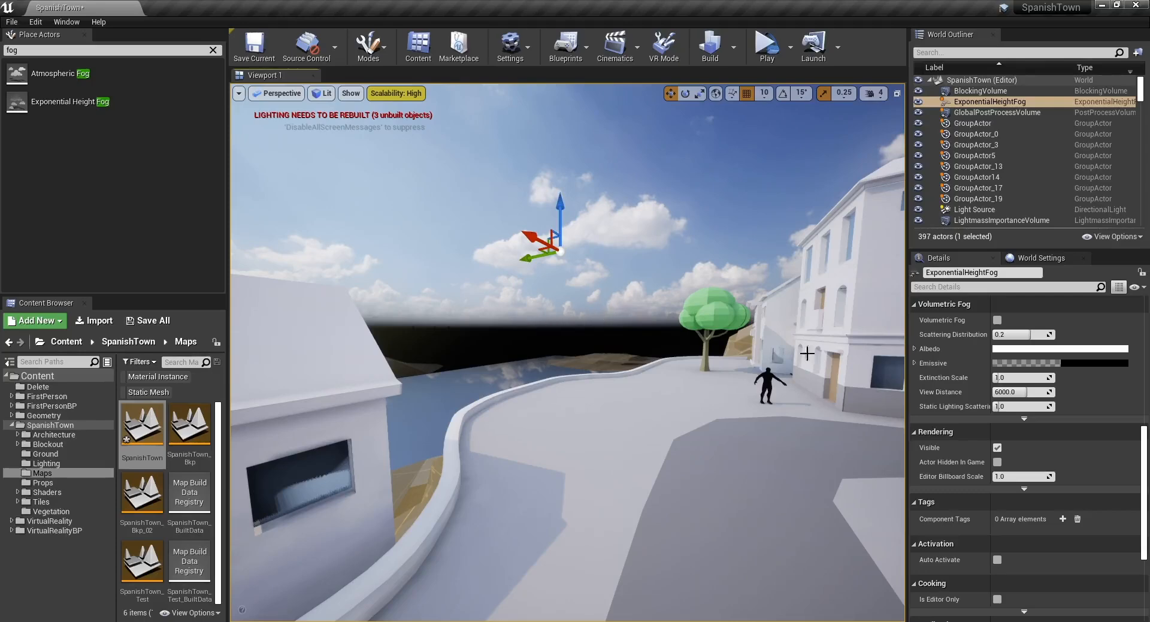
- Open the Fog Inscattering Color and raise its value (V) through 100, 1000 and 10000 up to 100000
scroll(976, 441, "up", 8)
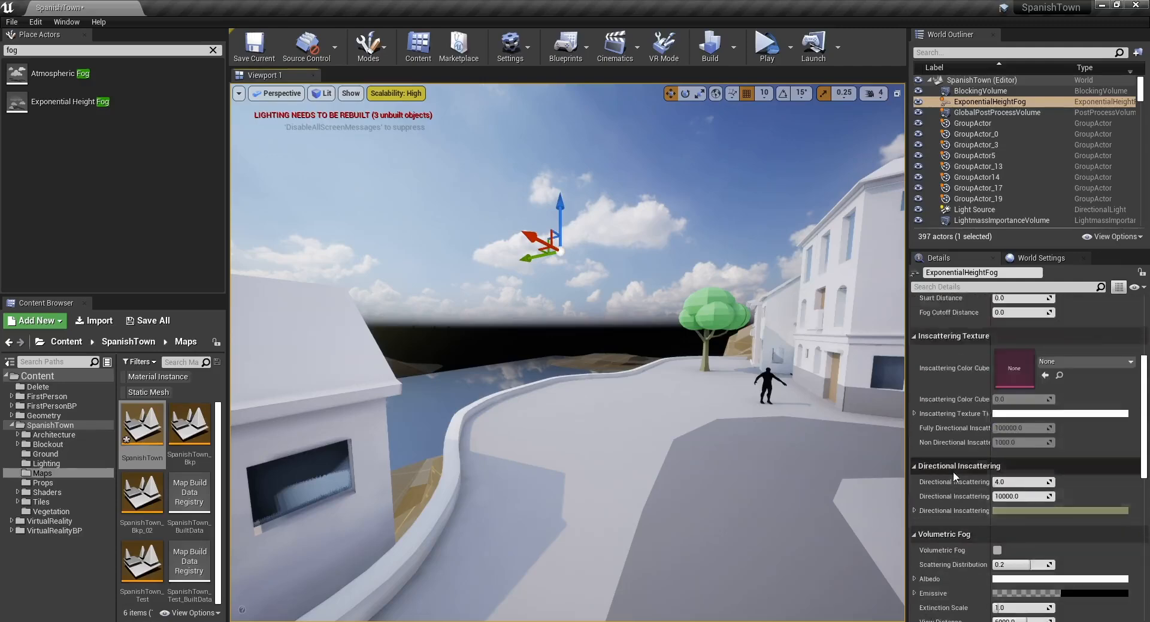
scroll(954, 471, "up", 5)
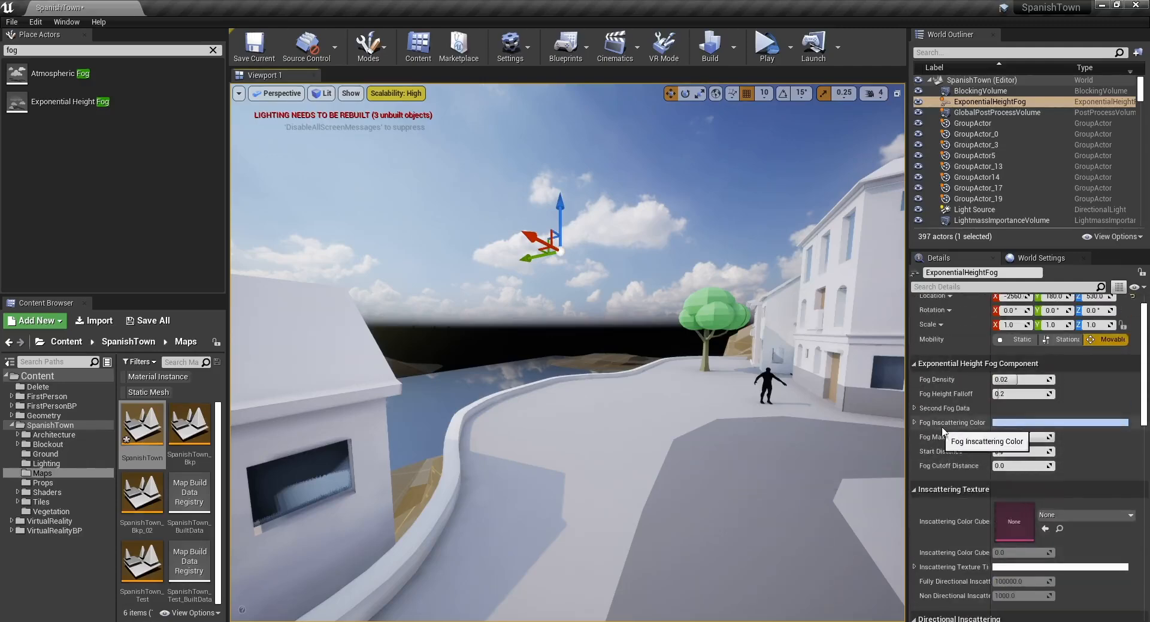
left_click(1016, 427)
left_click(937, 520)
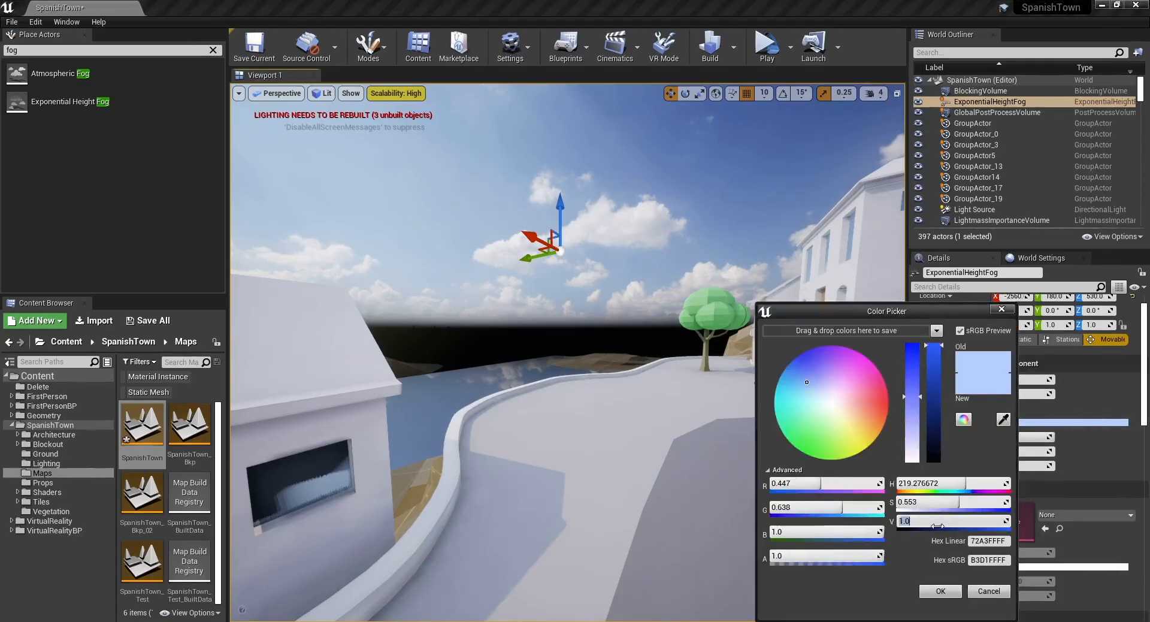
type("100")
key("Return")
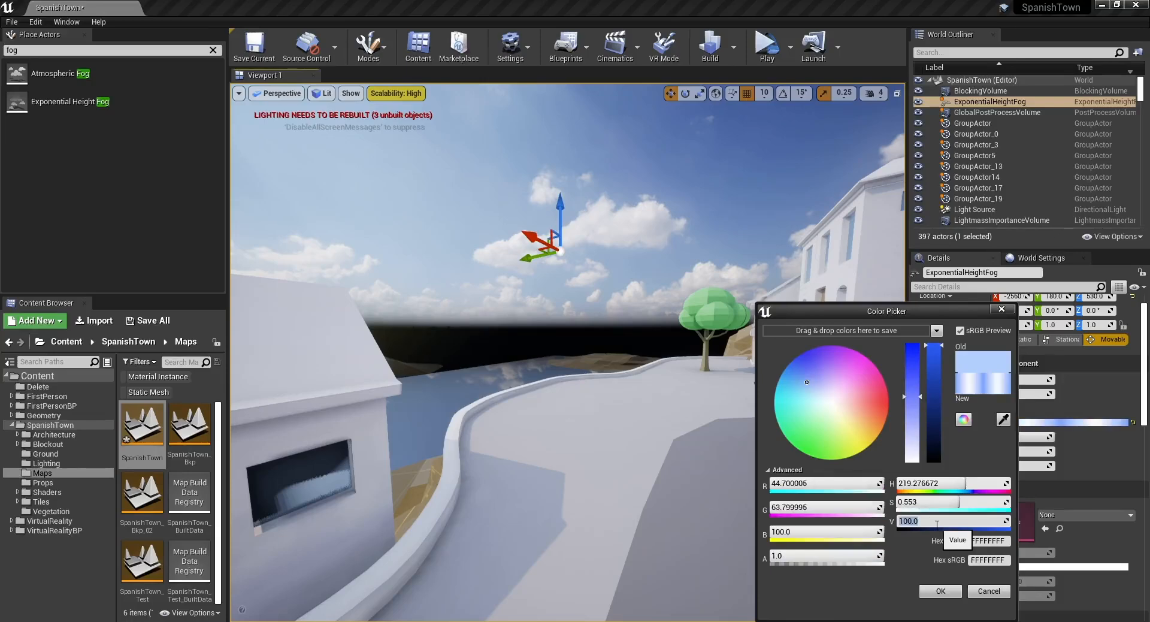
key("Return")
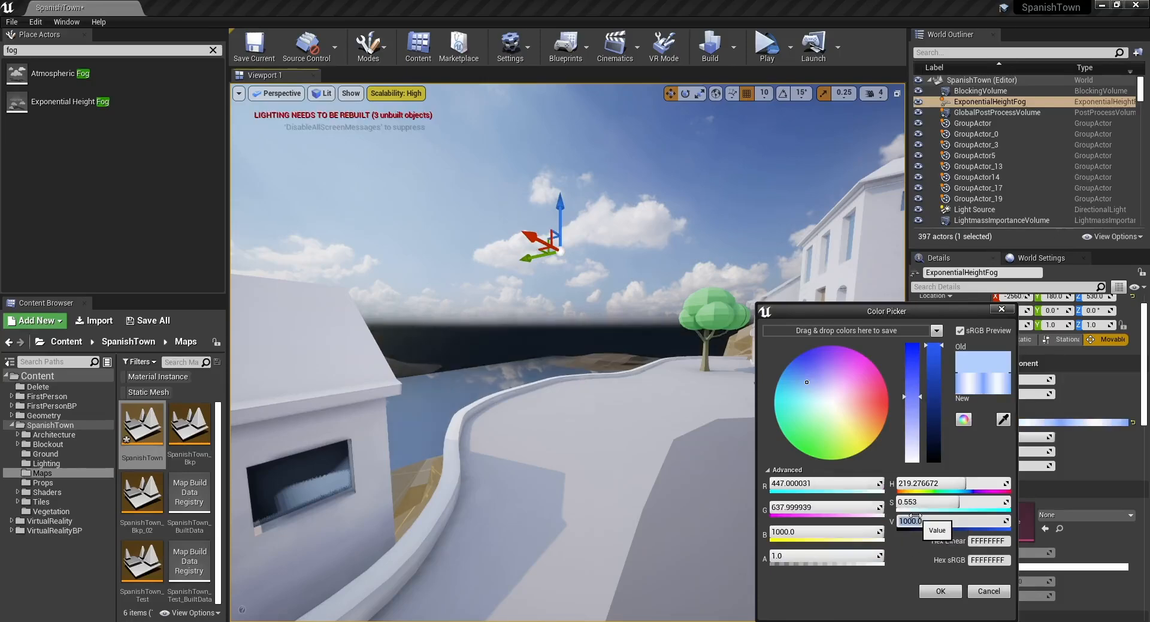
key("Return")
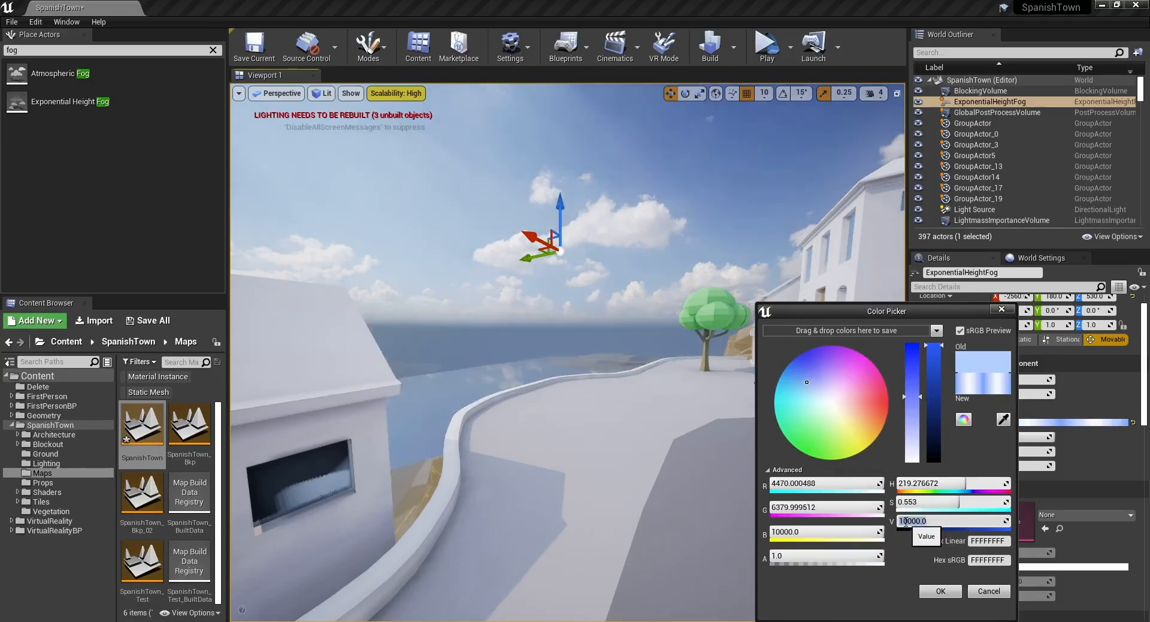
left_click(907, 521)
type("0")
key("Return")
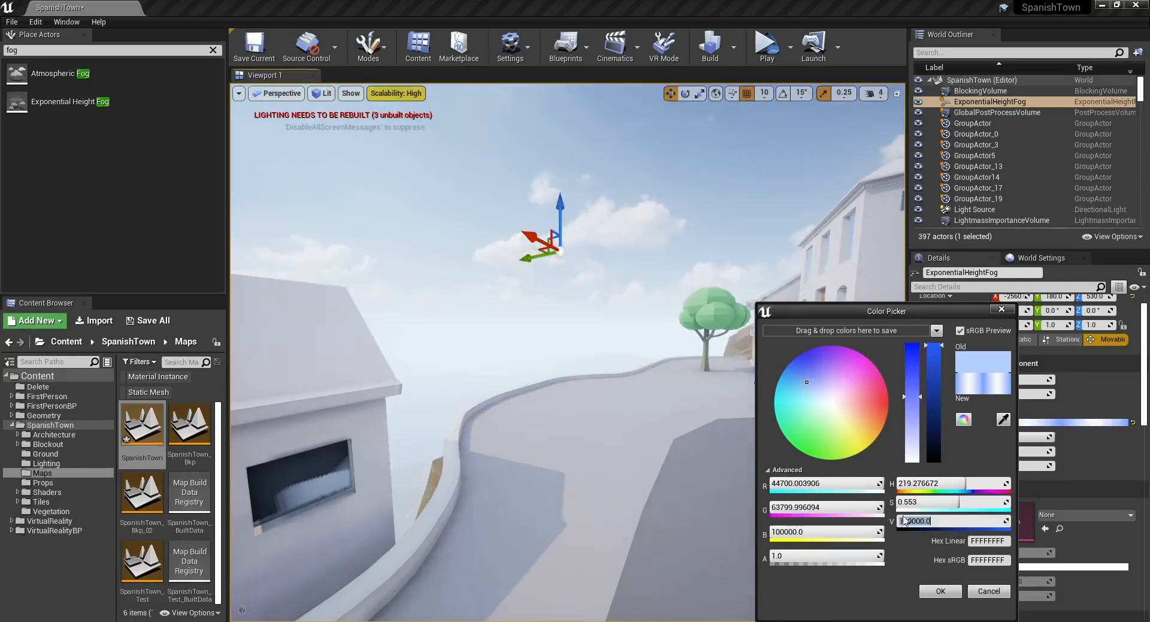
- Try lower Fog Inscattering Color values of 50000 and 10000 against the sea horizon
right_click_drag(546, 366, 461, 392)
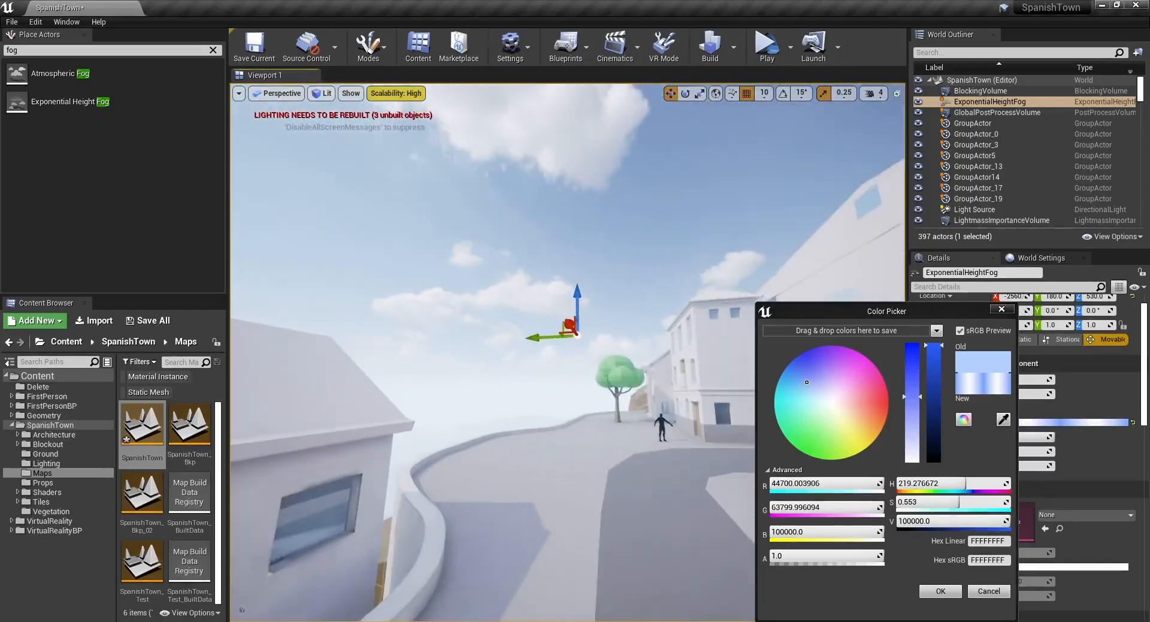
left_click(904, 522)
left_click_drag(899, 522, 903, 521)
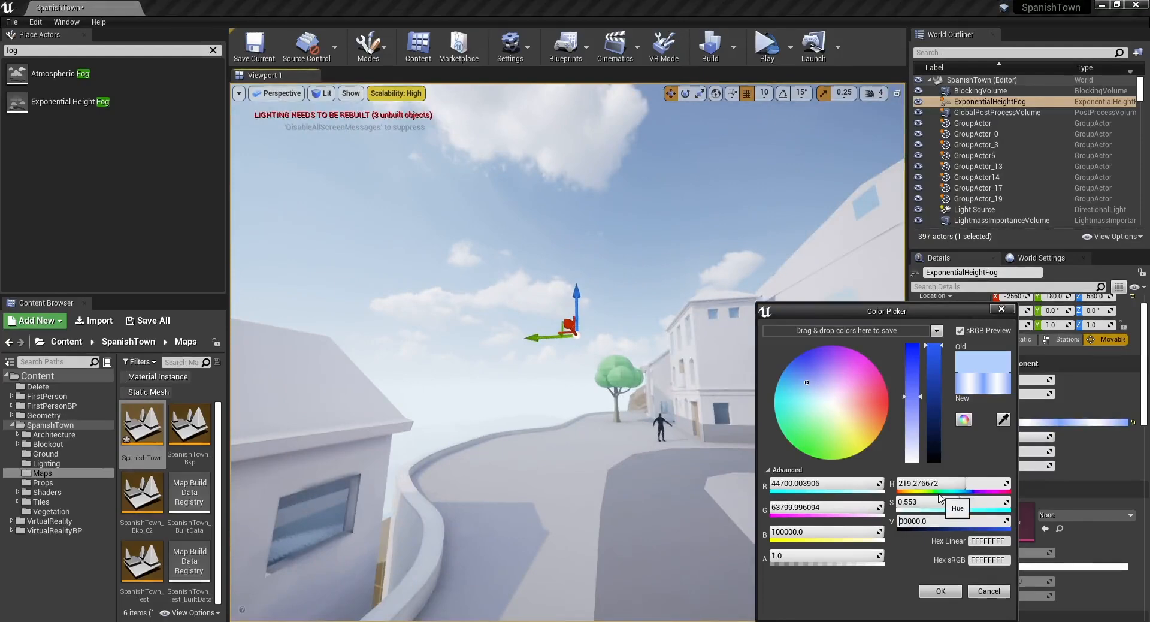
type("5")
key("Return")
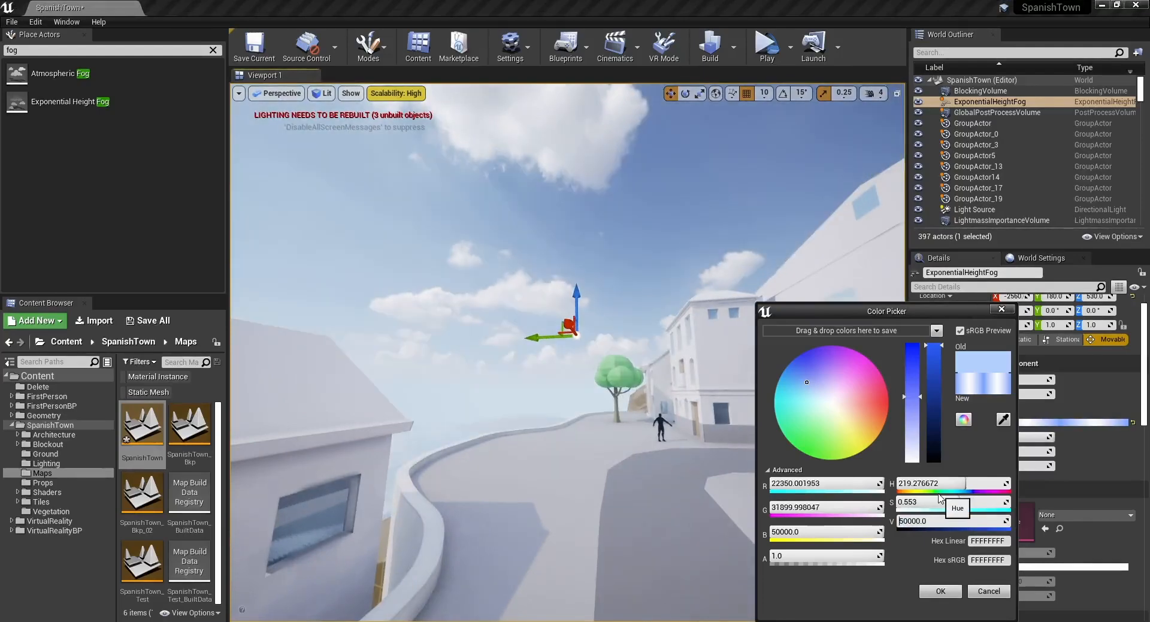
key("Return")
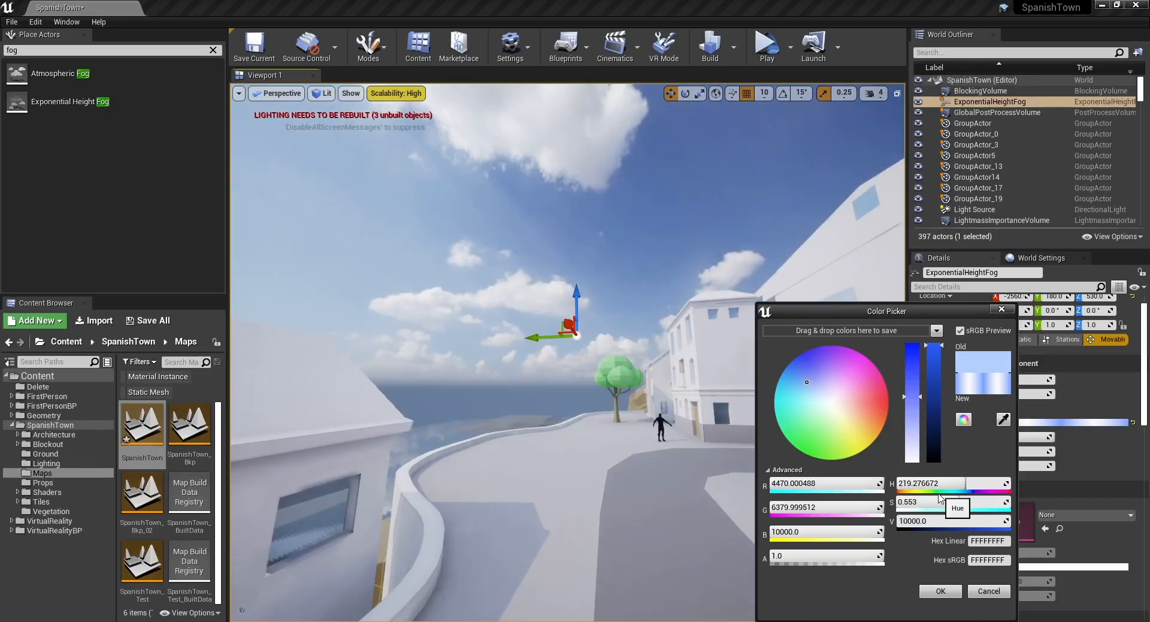
- Compare Fog Inscattering Color values of 30000 and 40000, ending back on 30000
key("shift+Right")
type("3")
key("Return")
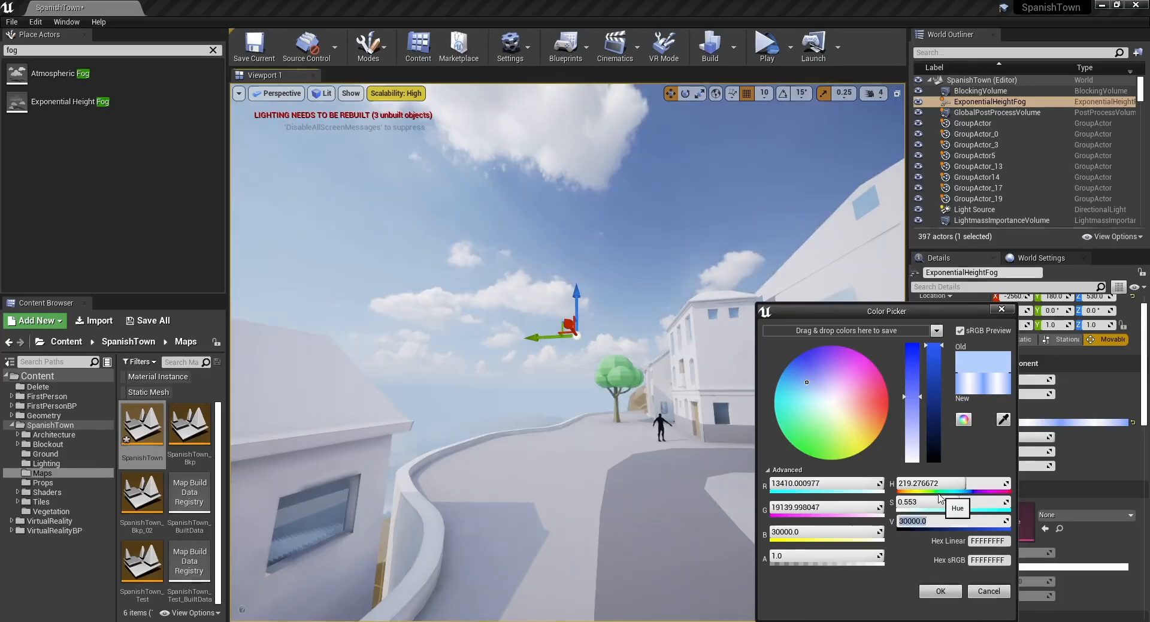
key("Home")
type("4")
key("Return")
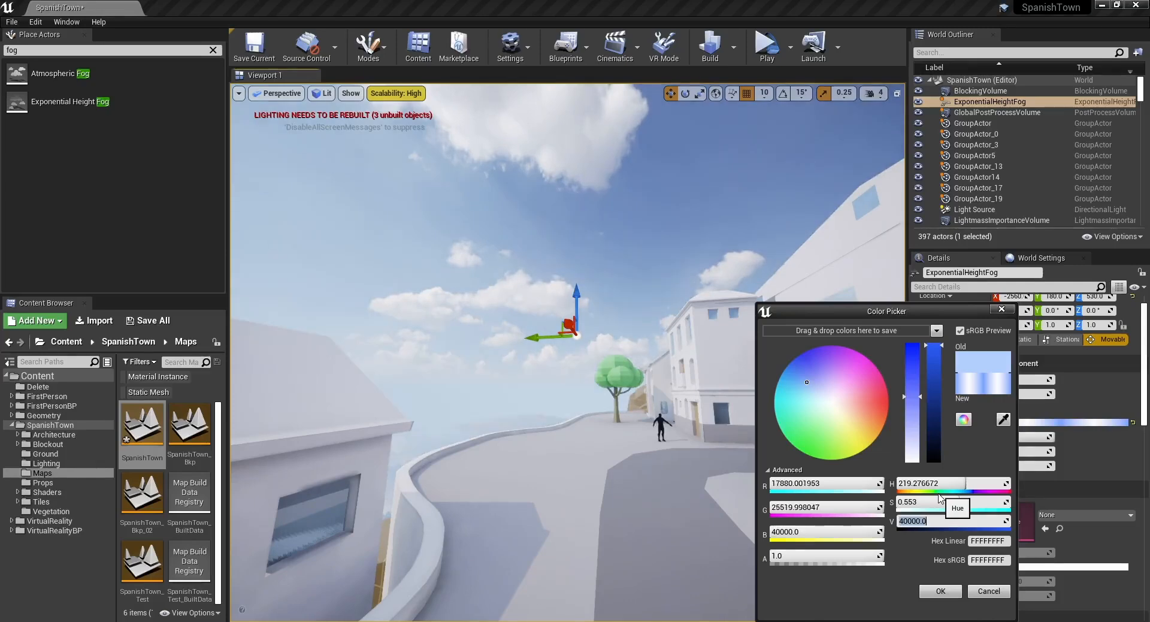
key("Delete")
type("3")
key("Return")
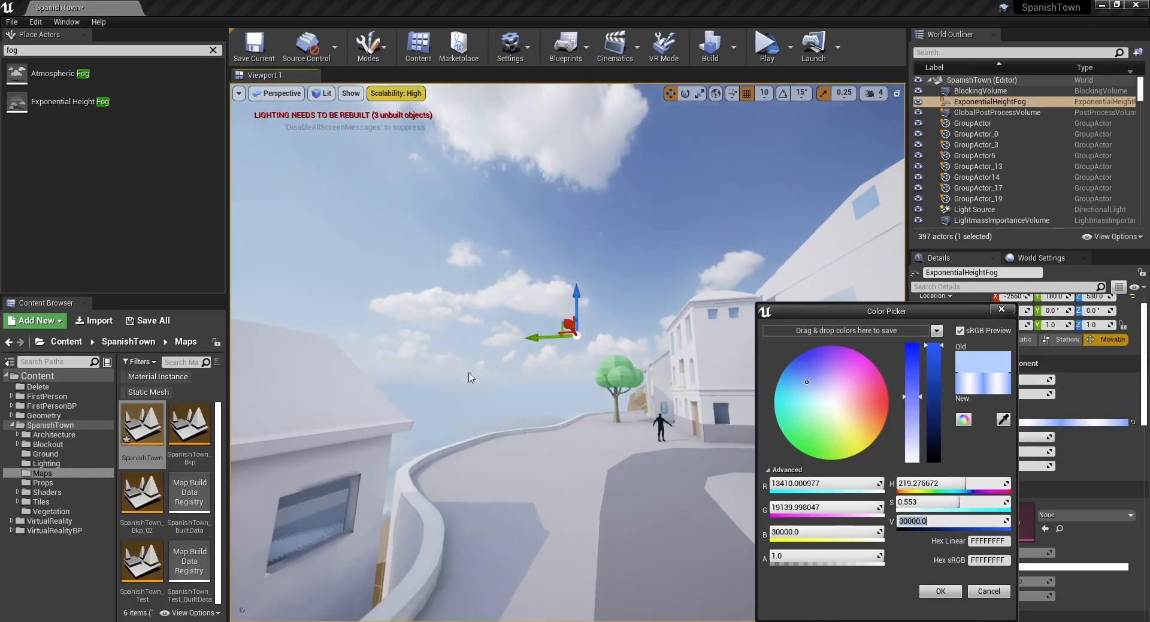
- Set the Fog Inscattering Color value to 40000 and accept the color
right_click_drag(470, 377, 623, 397)
left_click(908, 521)
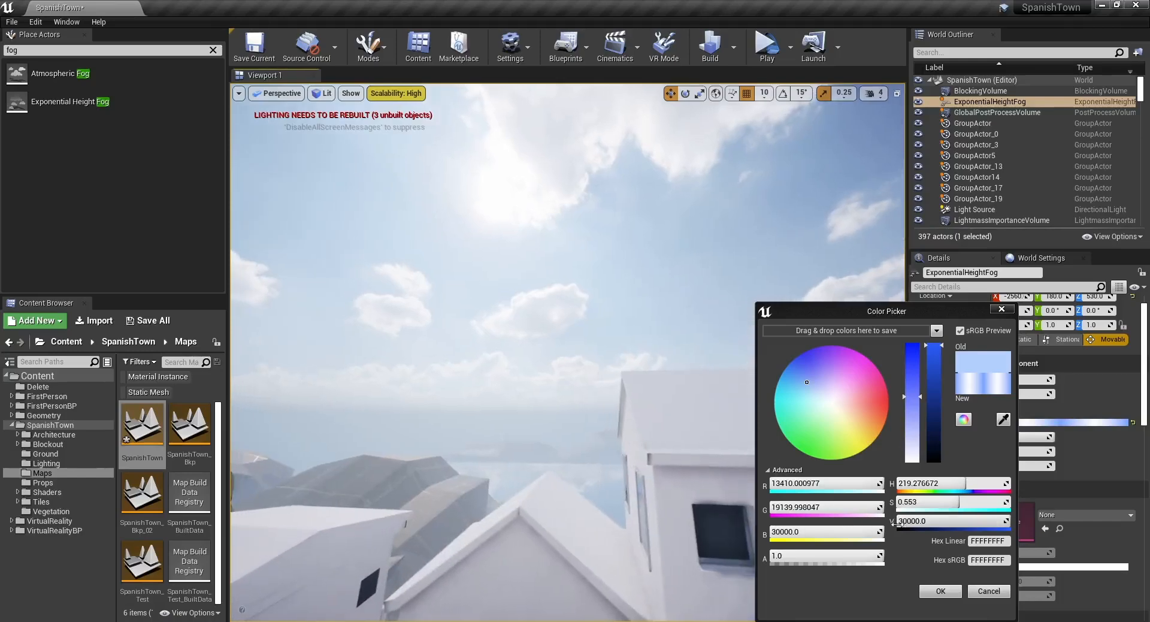
left_click(908, 521)
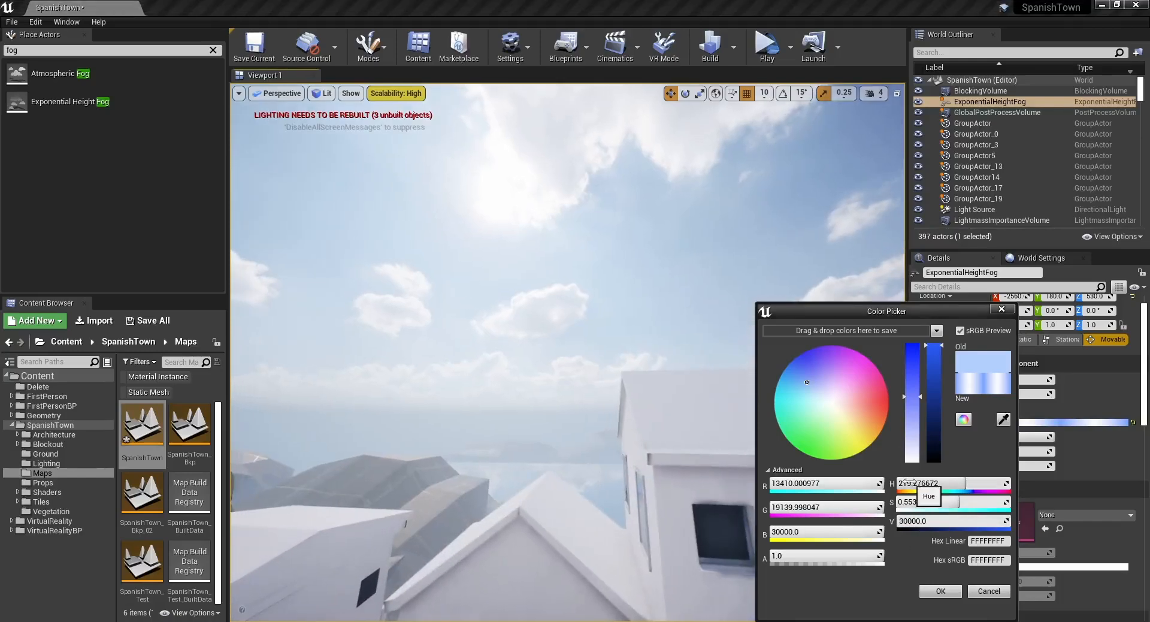
key("Return")
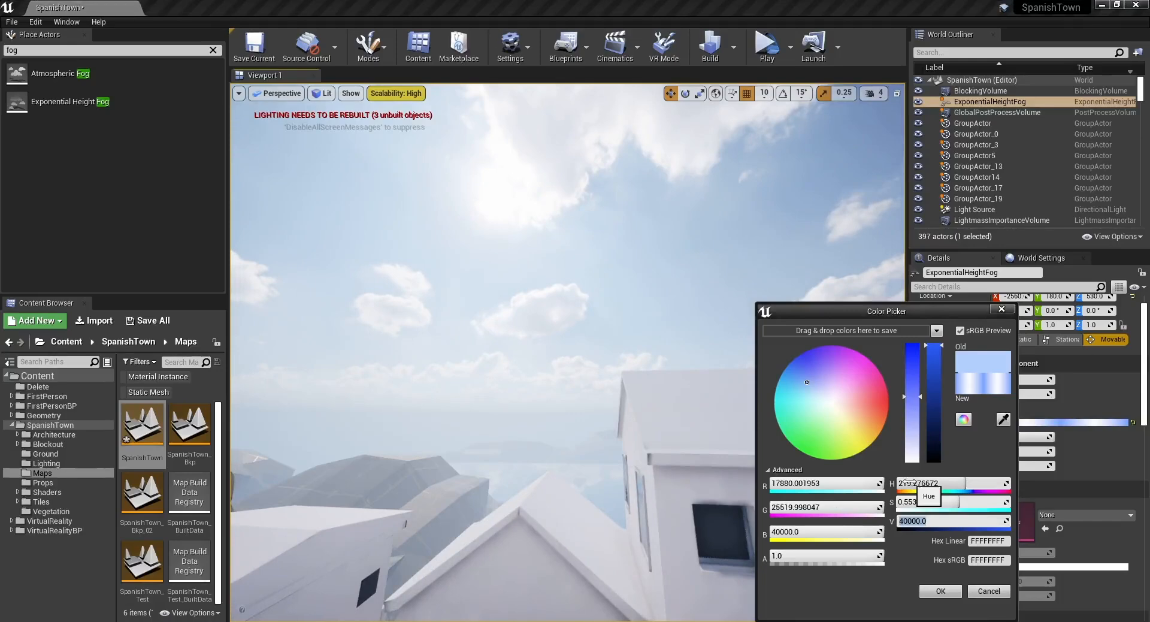
left_click(940, 590)
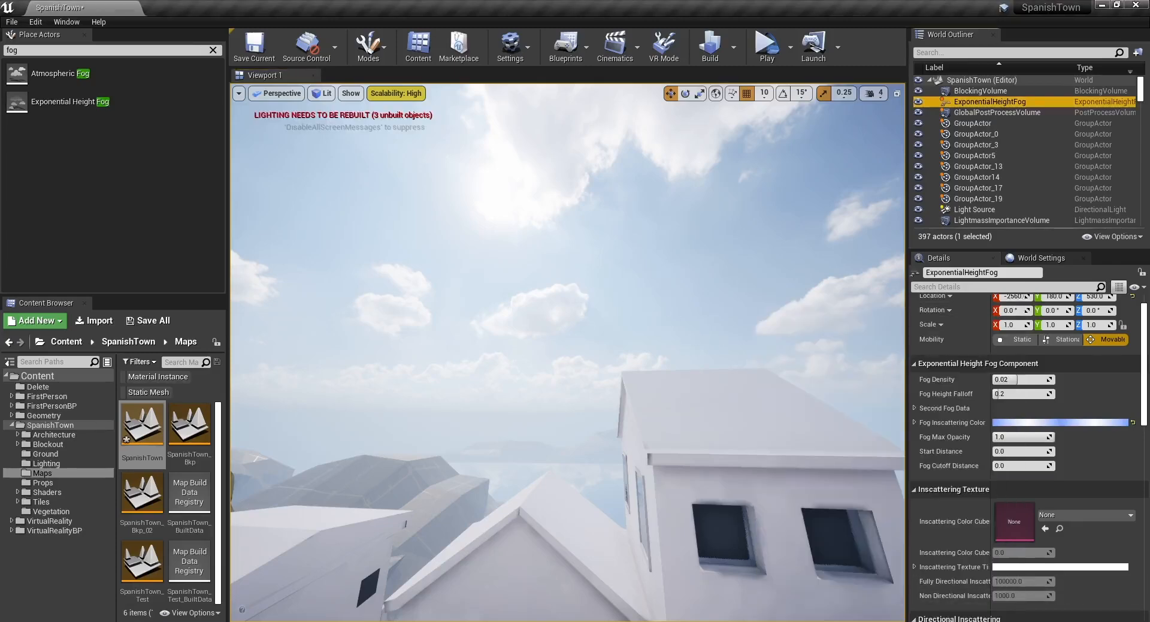
- Enable Volumetric Fog on the height fog and disable it again
right_click_drag(567, 352, 725, 392)
key("w")
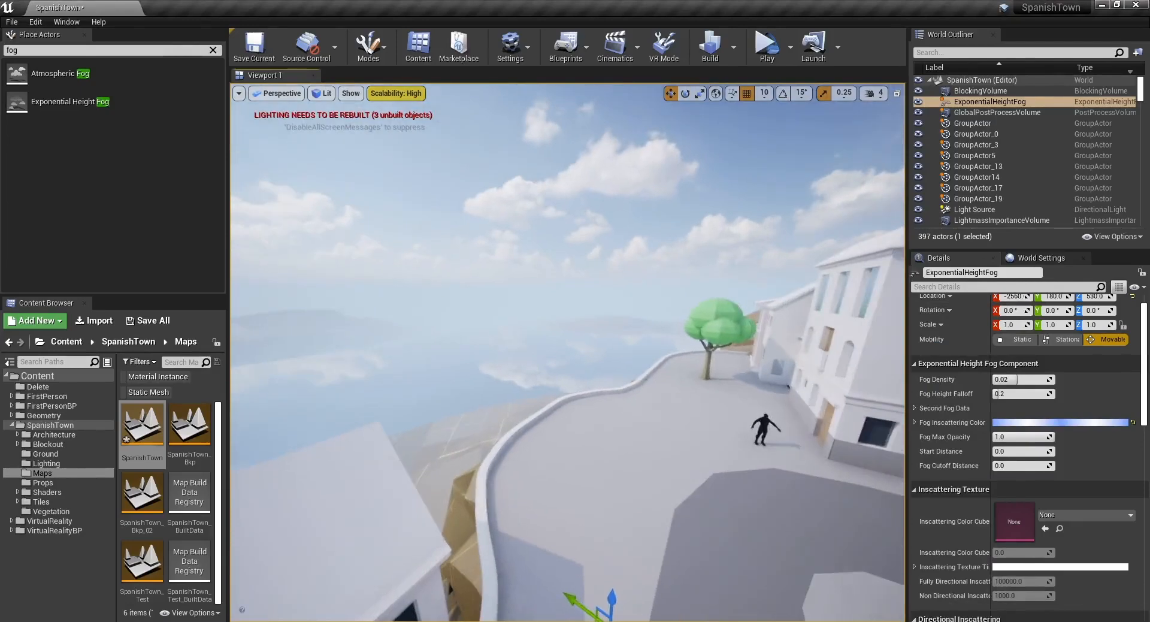
scroll(1018, 546, "down", 5)
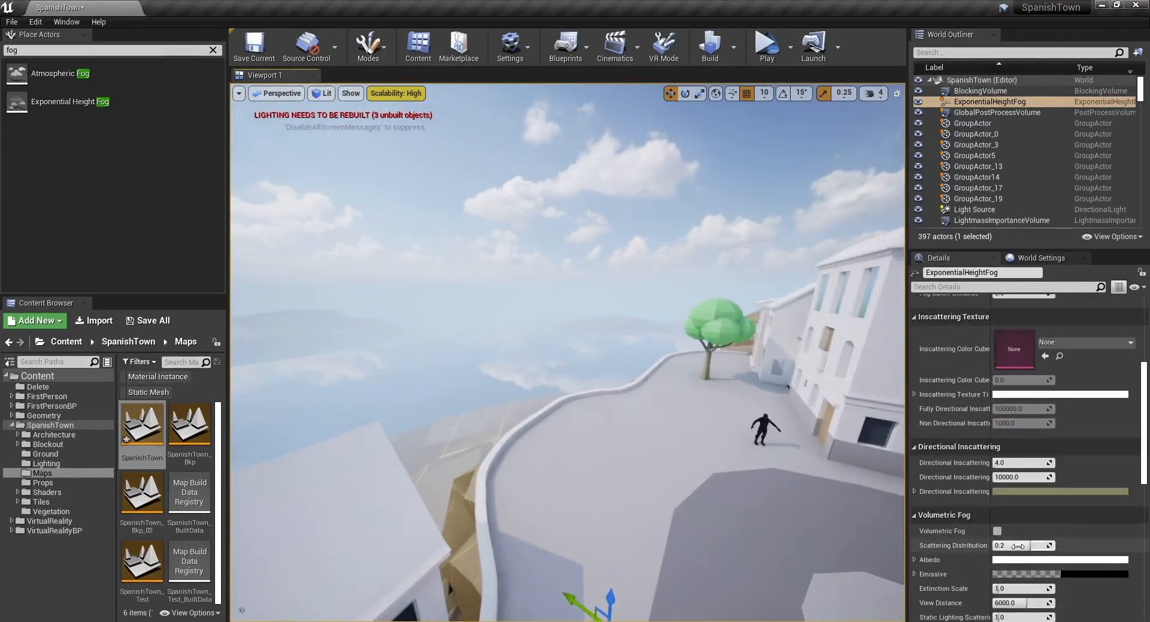
left_click(997, 530)
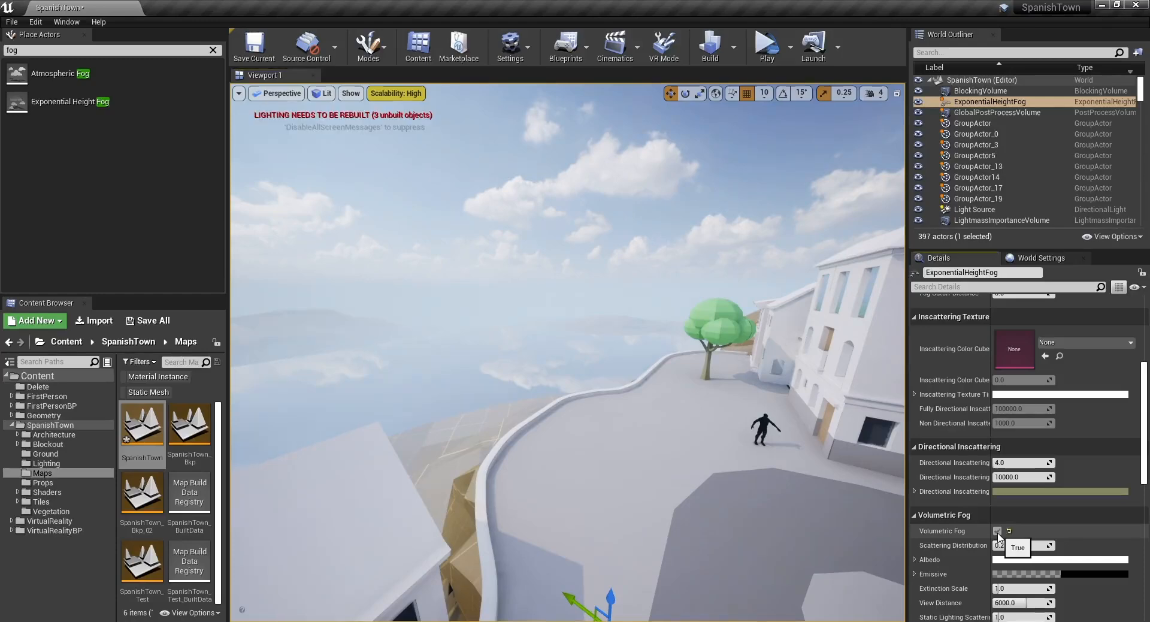
left_click(997, 531)
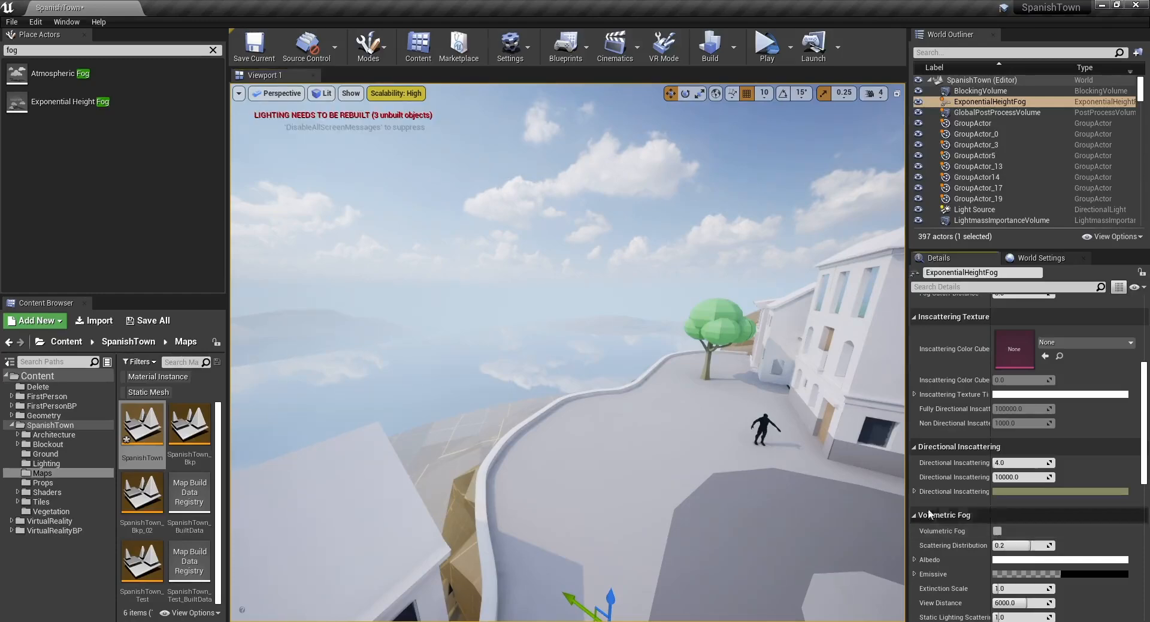
- Examine the remaining fog settings and how the fog looks over the street, the cliffs and the sea horizon
right_click_drag(441, 411, 509, 334)
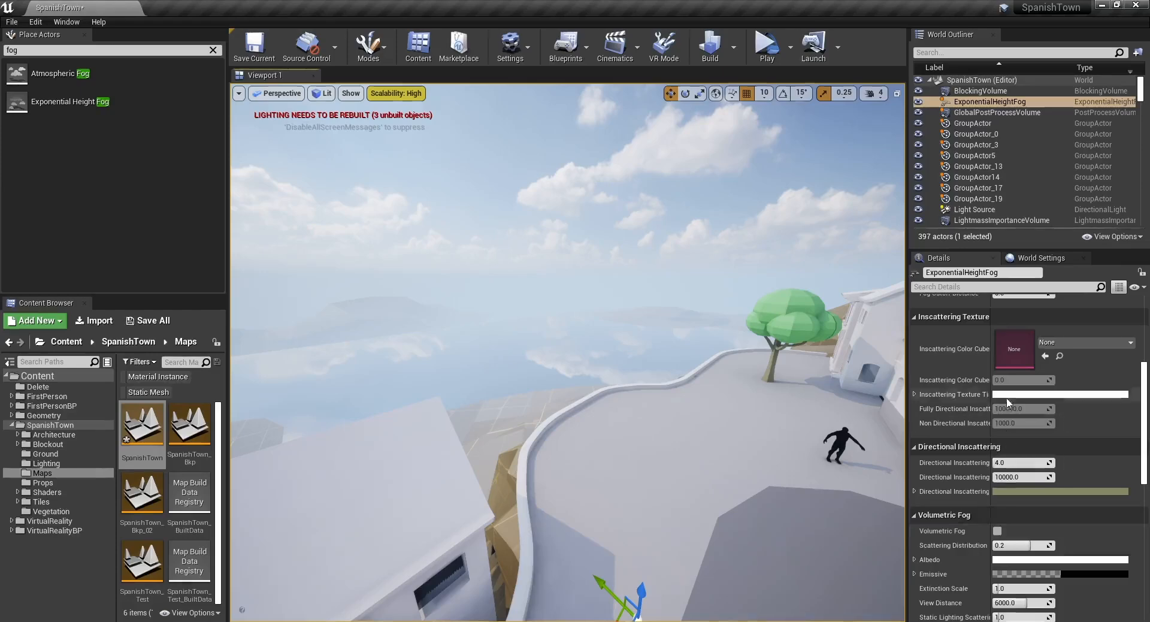
scroll(991, 523, "up", 4)
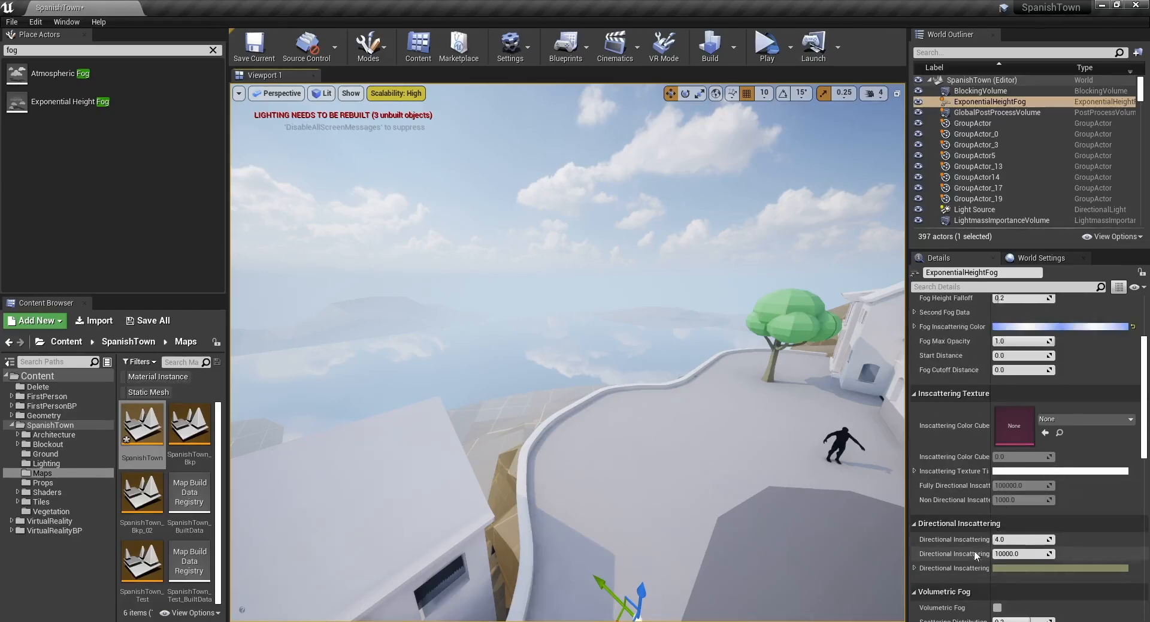
scroll(1002, 599, "down", 1)
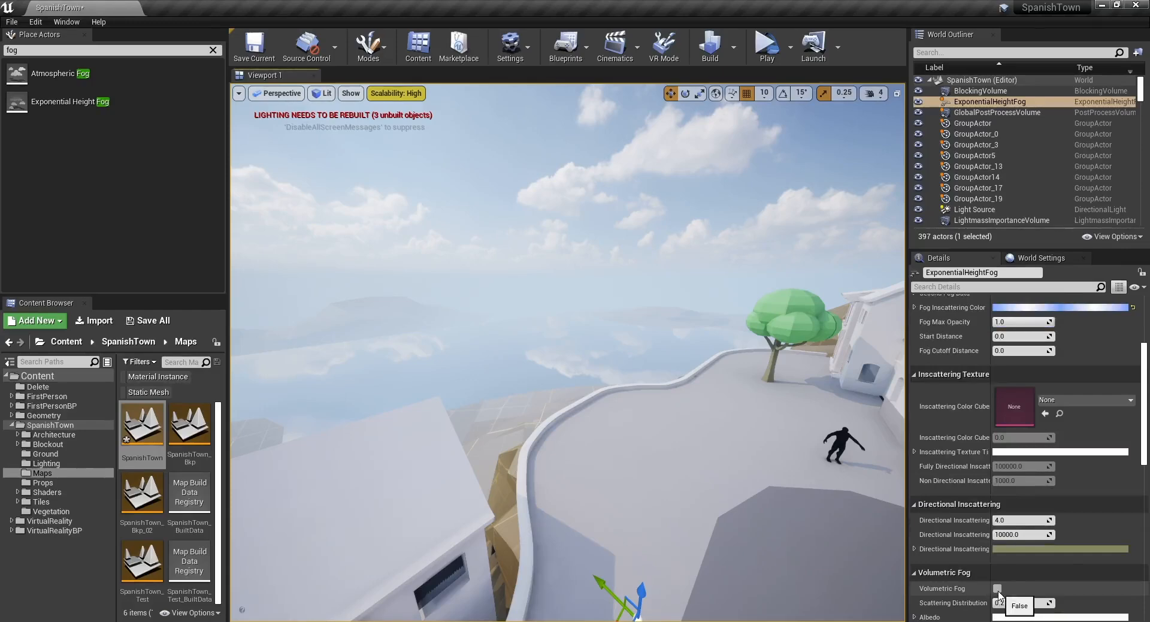
right_click_drag(626, 296, 577, 308)
key("w")
key("d")
key("a")
key("d")
key("d")
key("w")
key("s")
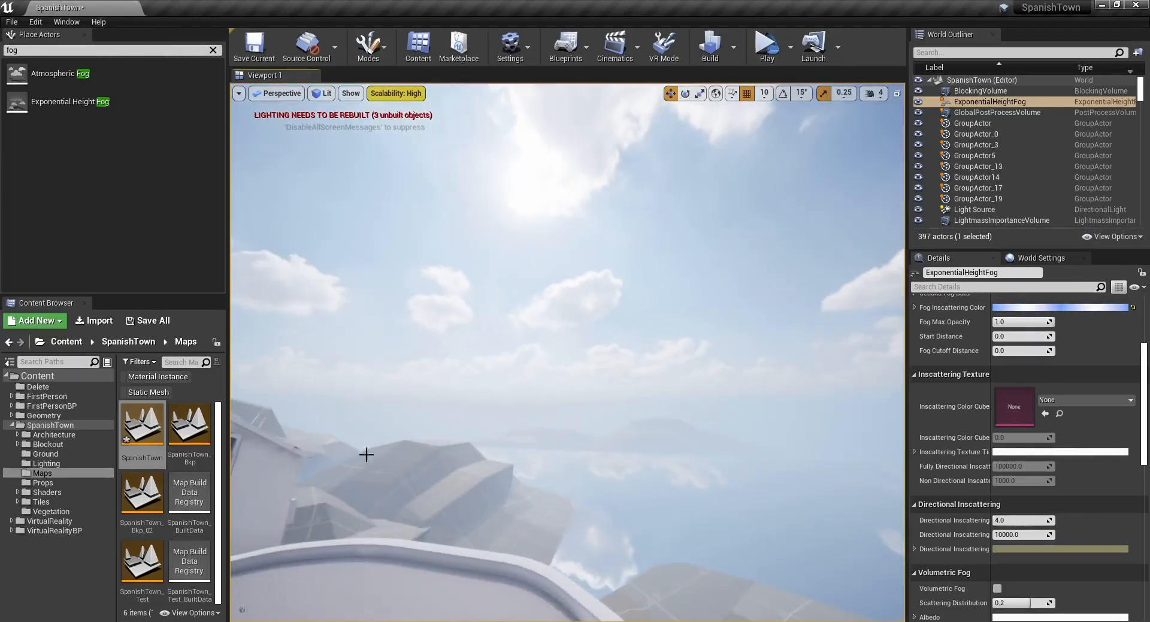
mouse_move(504, 275)
right_mouse_down()
mouse_move(653, 272)
mouse_move(704, 302)
mouse_move(634, 281)
mouse_move(523, 277)
right_mouse_up()
key("w")
key("w")
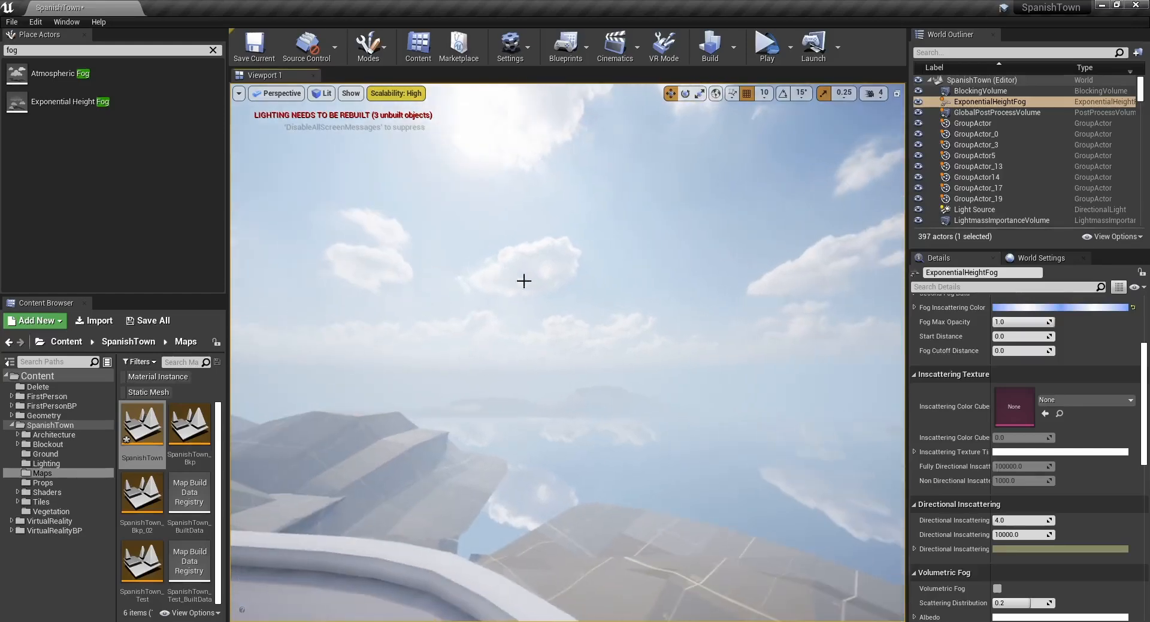
- Try Fog Inscattering Color values of 60000 and 70000 and check how the sea horizon blends with the sky
scroll(1045, 407, "up", 3)
left_click(1046, 405)
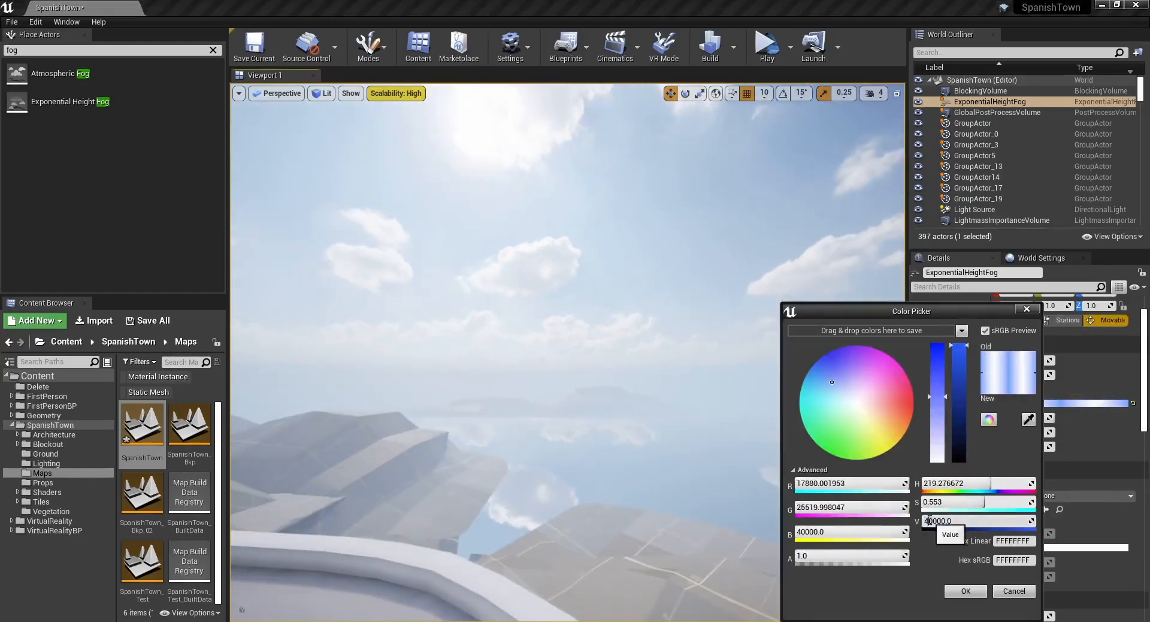
type("6")
key("Return")
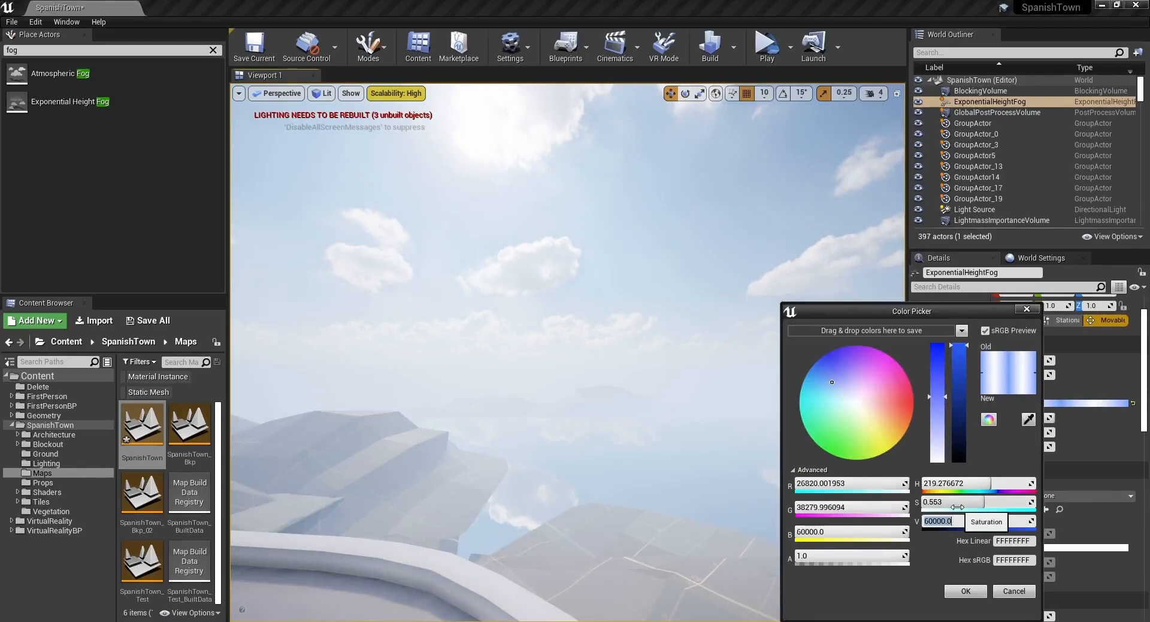
key("Return")
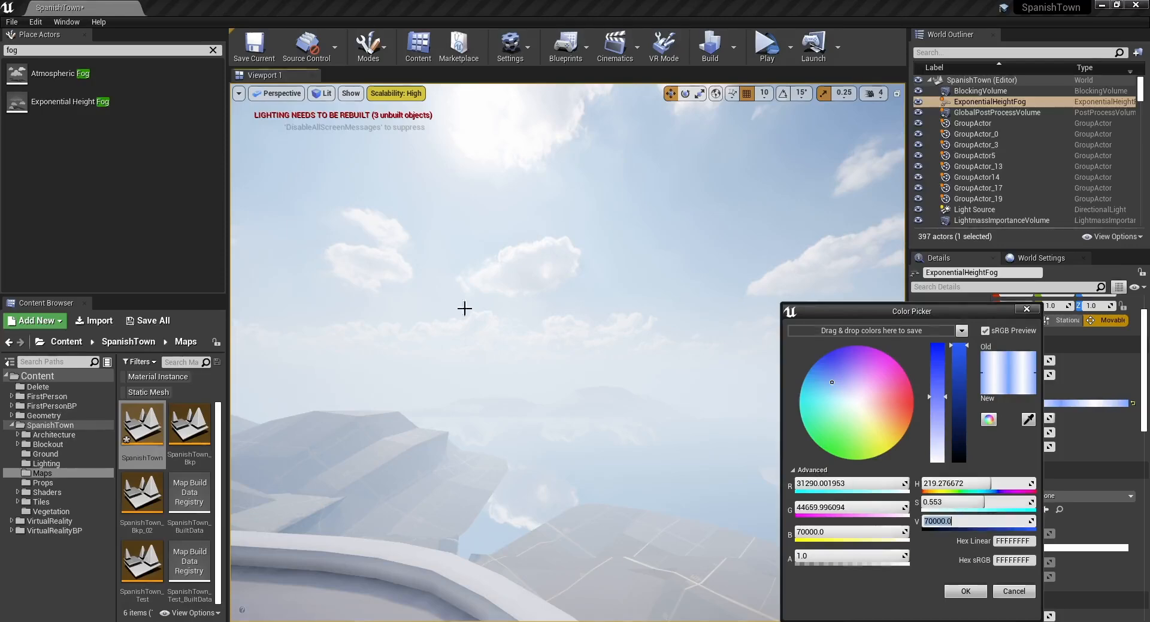
right_click_drag(487, 164, 451, 146)
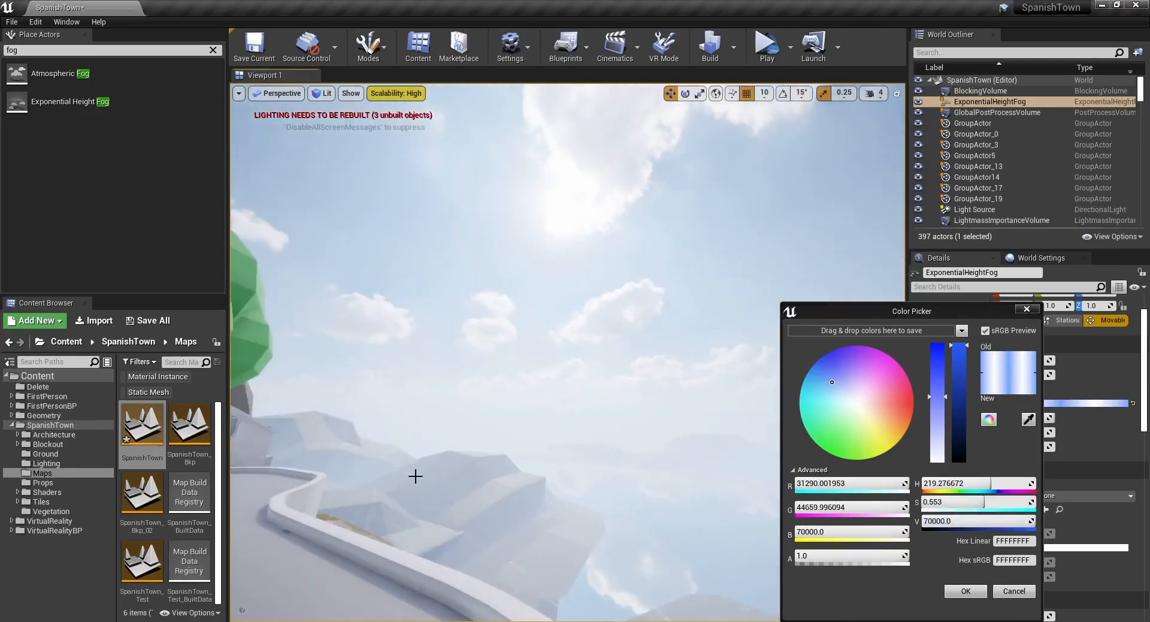
- Set the Fog Inscattering Color value to 80000, accept the color and look back at the houses along the street
left_click(937, 520)
left_click(936, 520)
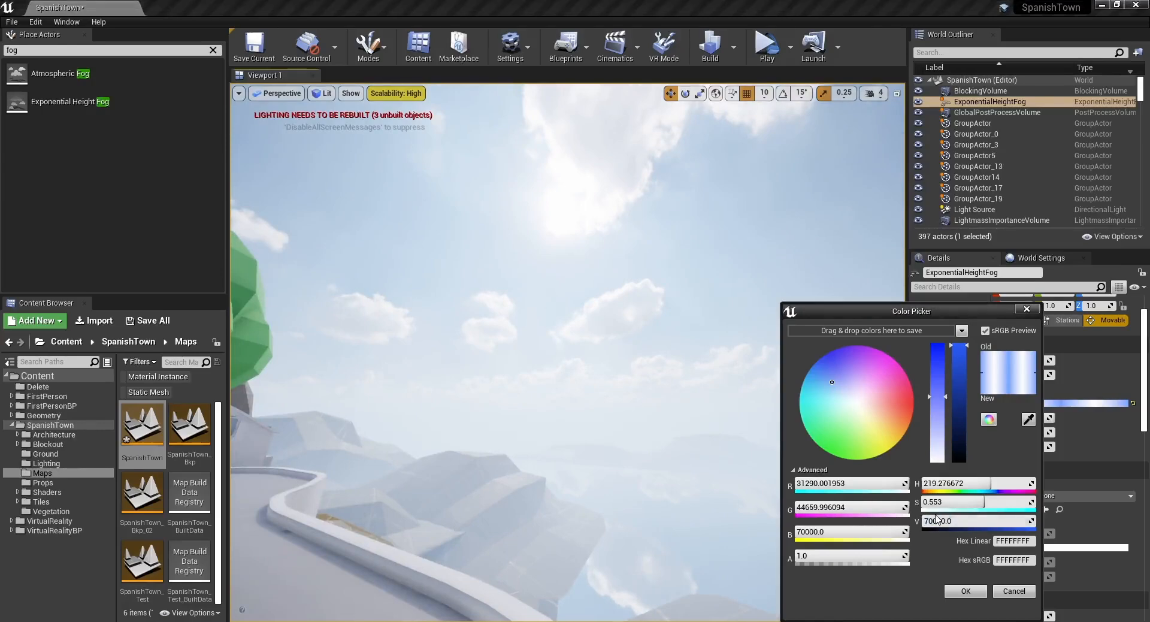
type("8")
key("Return")
left_click(970, 590)
right_click_drag(705, 485, 551, 431)
key("s")
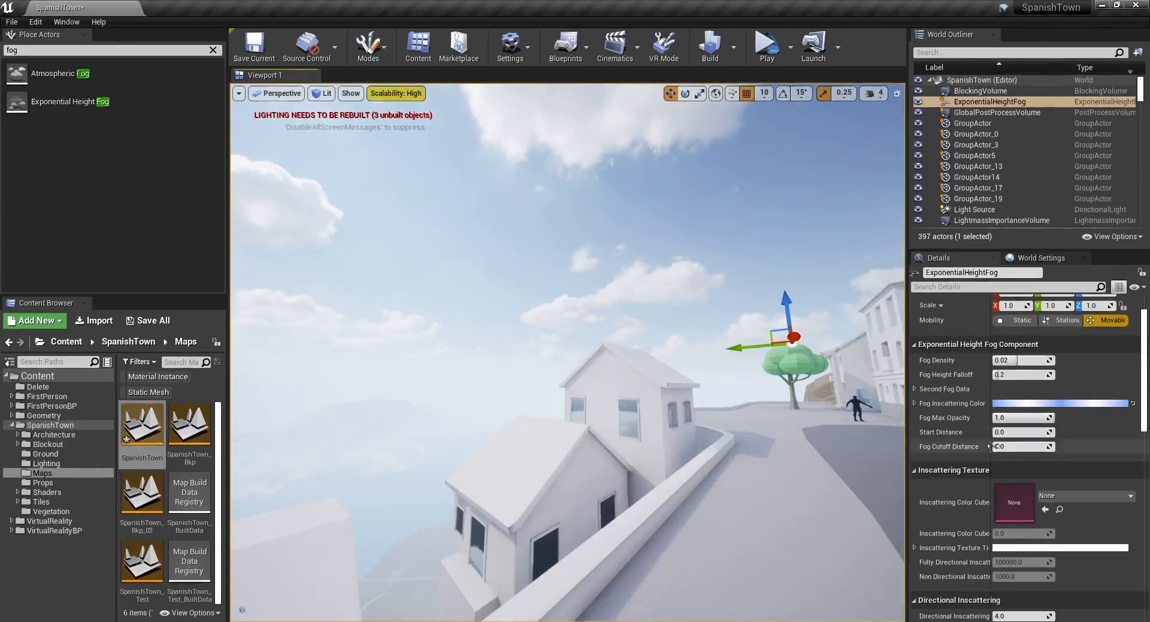
- Try Fog Height Falloff values of 0.1, 0.5, 0.8, 0.2, 0.3 and 0.4 and check the fog over the sea
left_click(1026, 375)
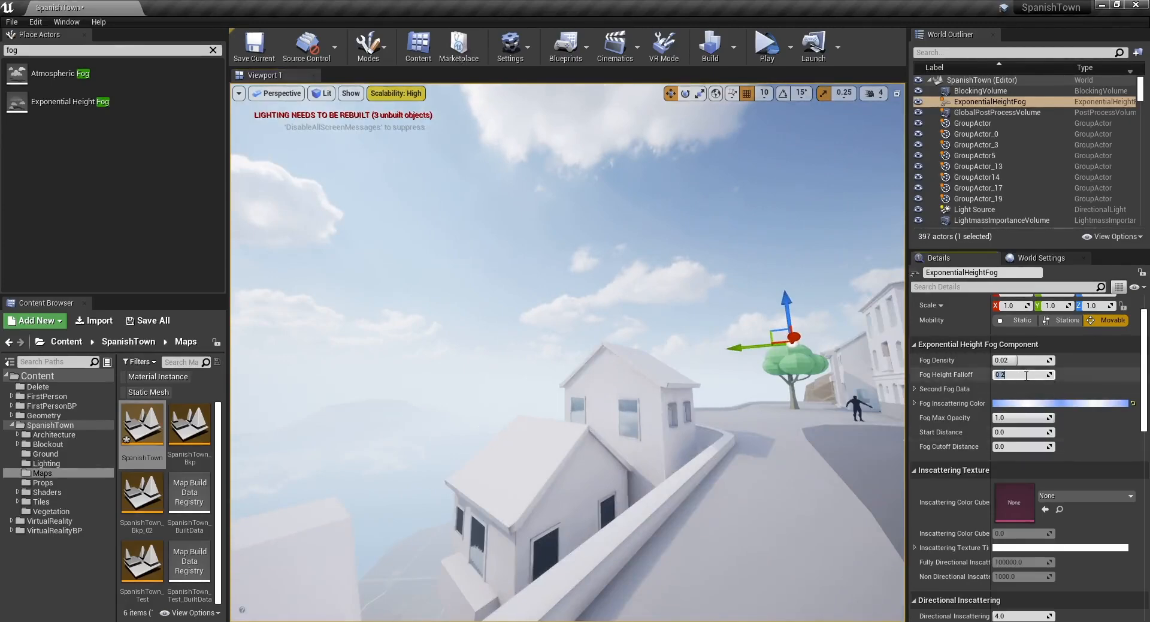
type("0.1")
key("Return")
type("0.5")
key("Return")
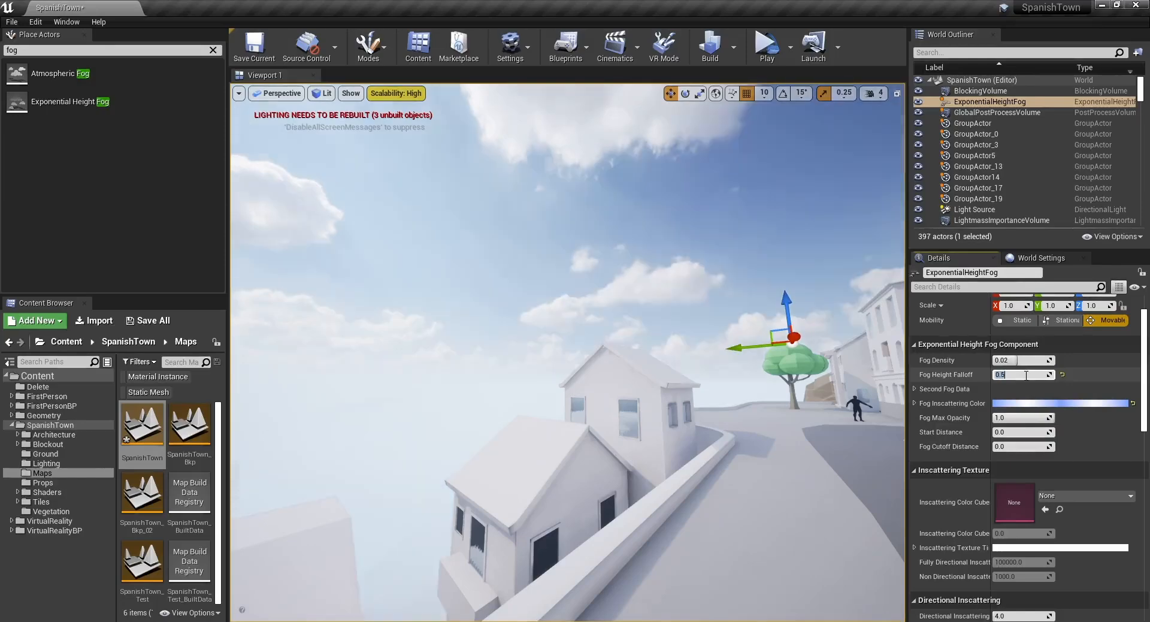
type(".8")
key("Return")
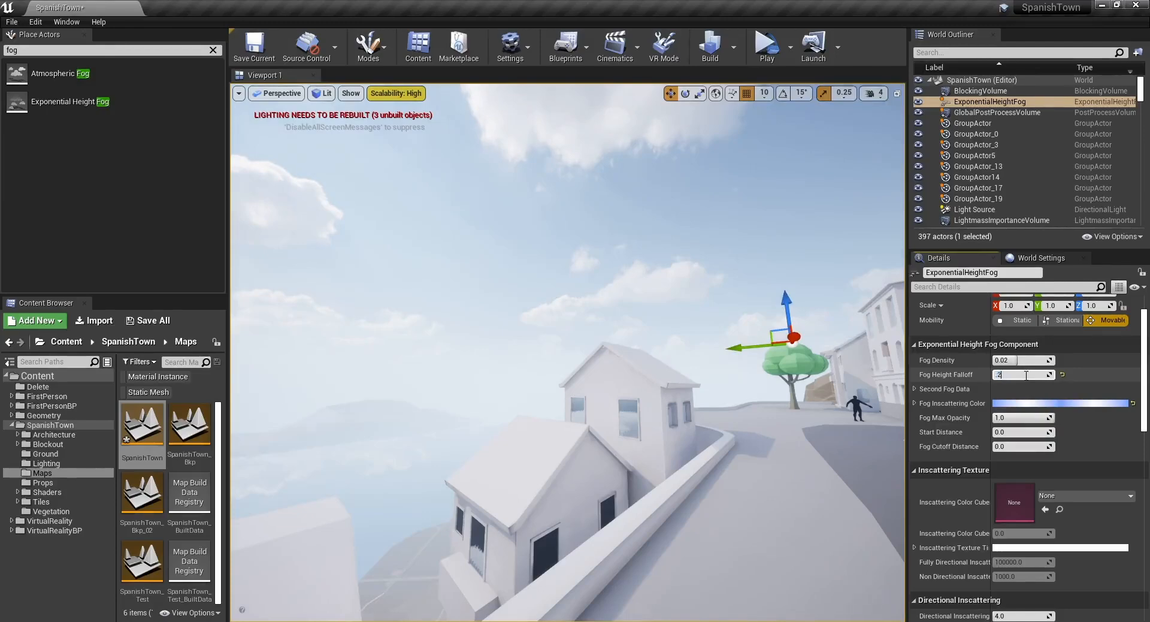
type(".3")
key("Return")
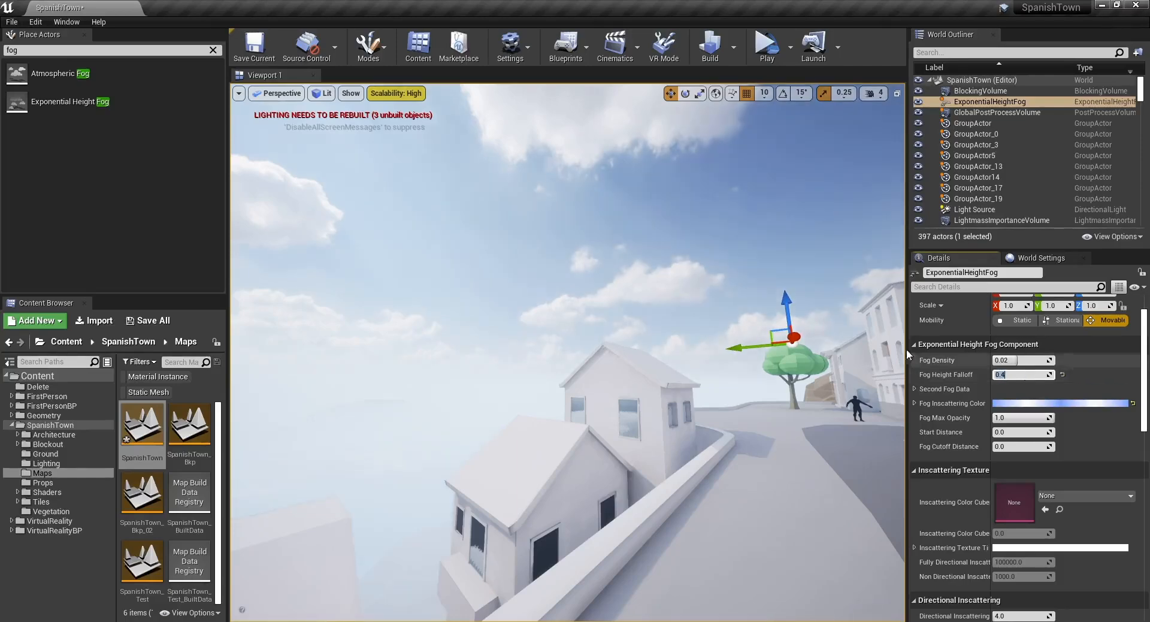
key("w")
right_click_drag(784, 344, 701, 351)
right_click_drag(624, 286, 644, 293)
- Try a Fog Height Falloff of 0.1 and return it to 0.2
left_click(1029, 373)
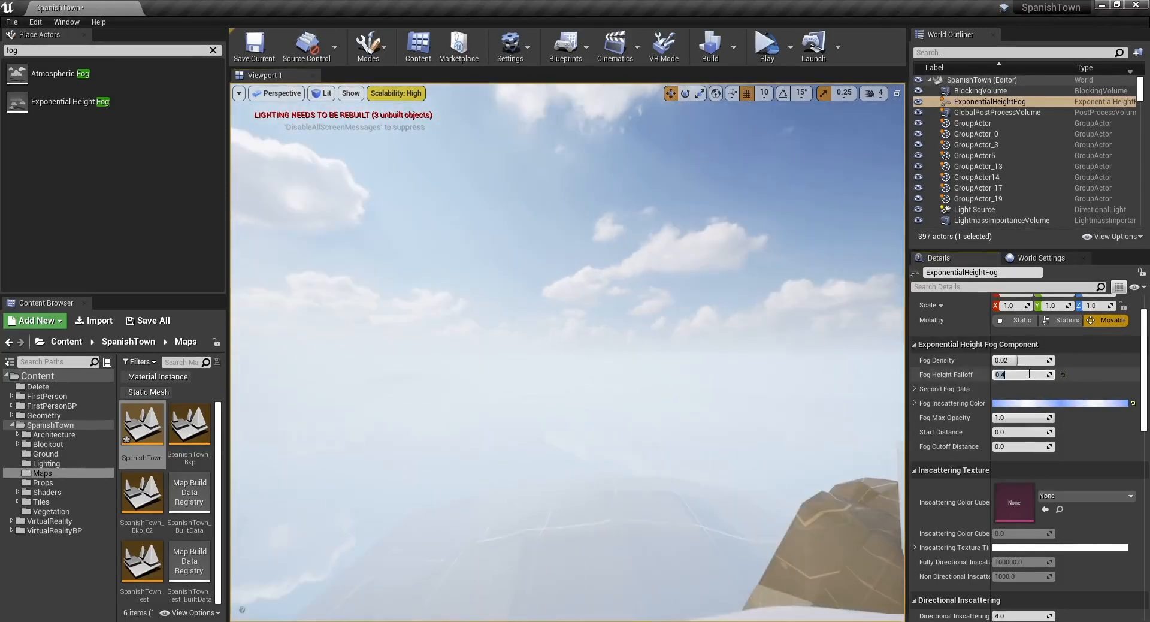
type("0.1")
key("Return")
type("0.2")
key("Return")
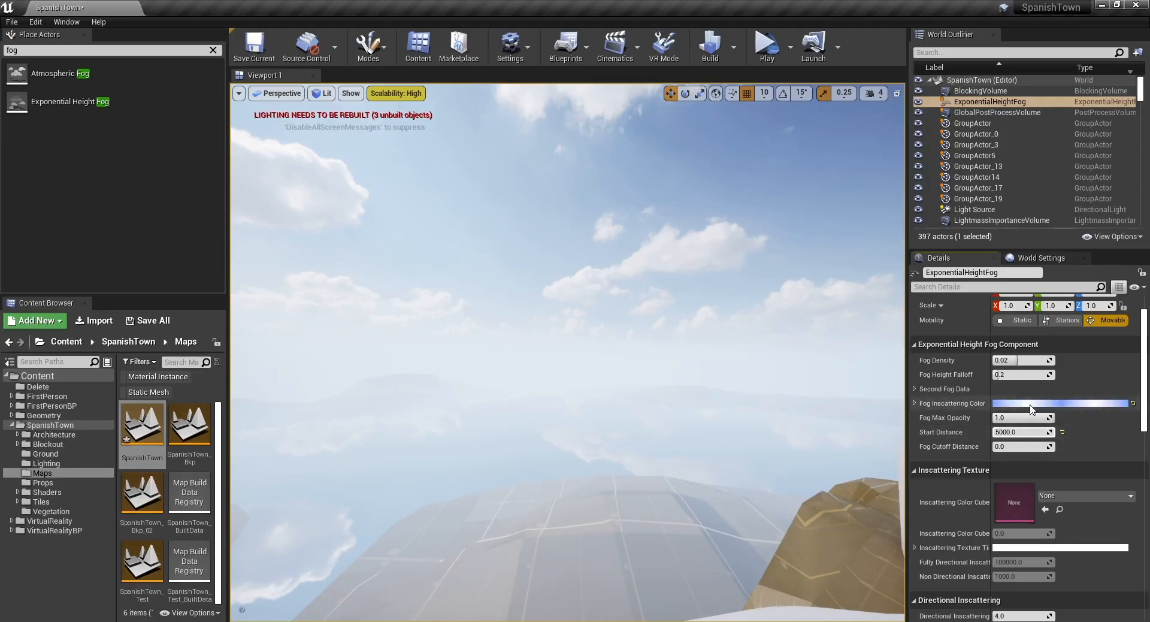
- Try fog Start Distance values of 5000 and 15000 and examine the effect around the town and coastline
key("Return")
key("w")
right_click_drag(748, 371, 886, 395)
key("s")
key("w")
right_click_drag(518, 367, 880, 327)
key("s")
key("d")
key("s")
key("w")
key("w")
right_click_drag(526, 328, 420, 339)
key("w")
key("w")
- Compare the coast and sea horizon with the height fog hidden, and show the fog again
left_click(918, 101)
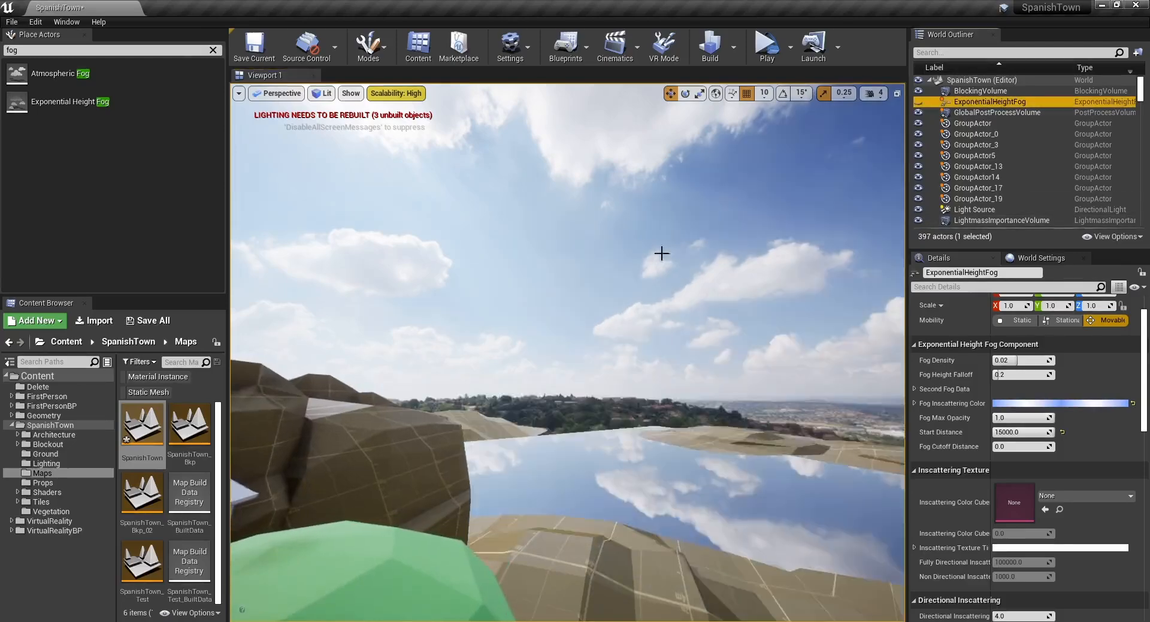
right_click_drag(662, 254, 656, 264)
right_click_drag(527, 381, 543, 381)
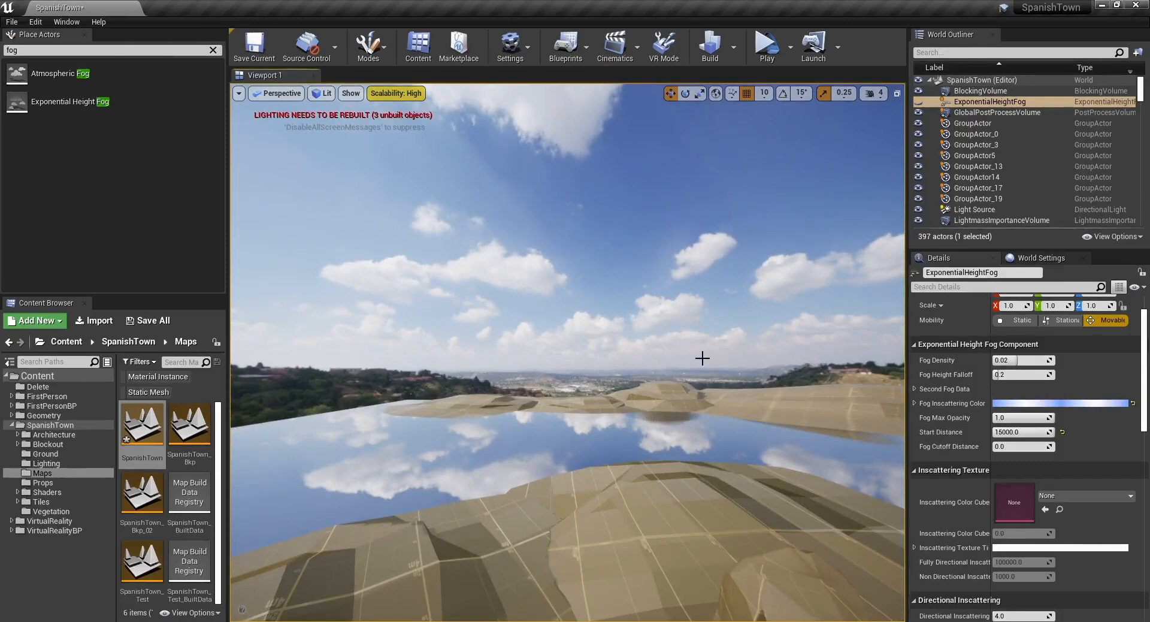
right_click_drag(702, 357, 470, 447)
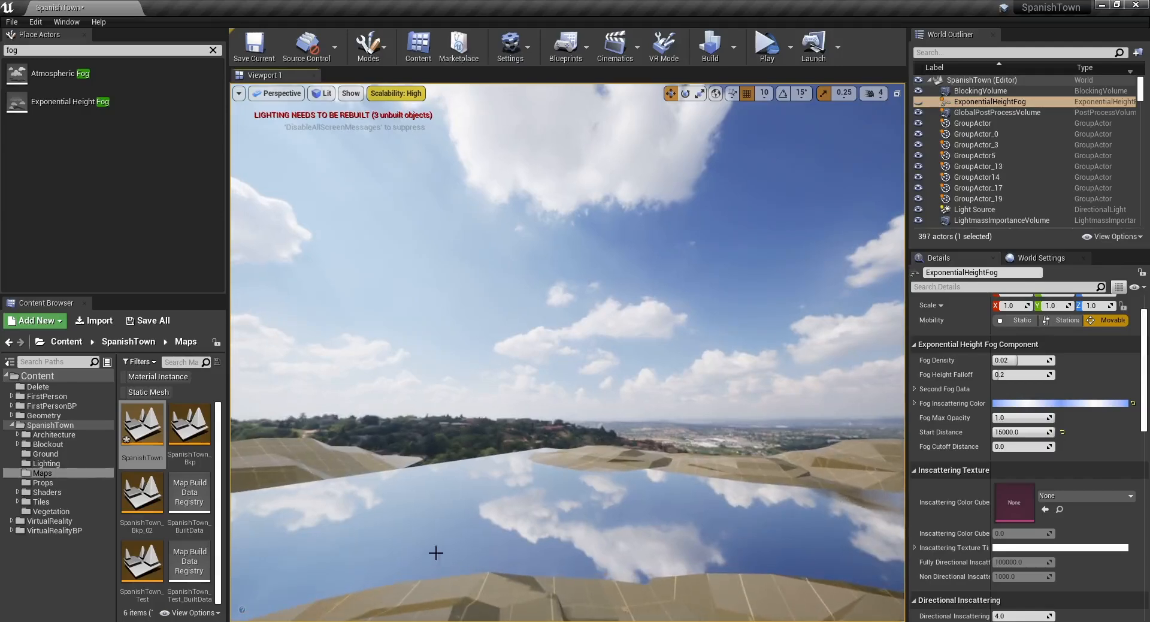
right_click_drag(549, 357, 548, 357)
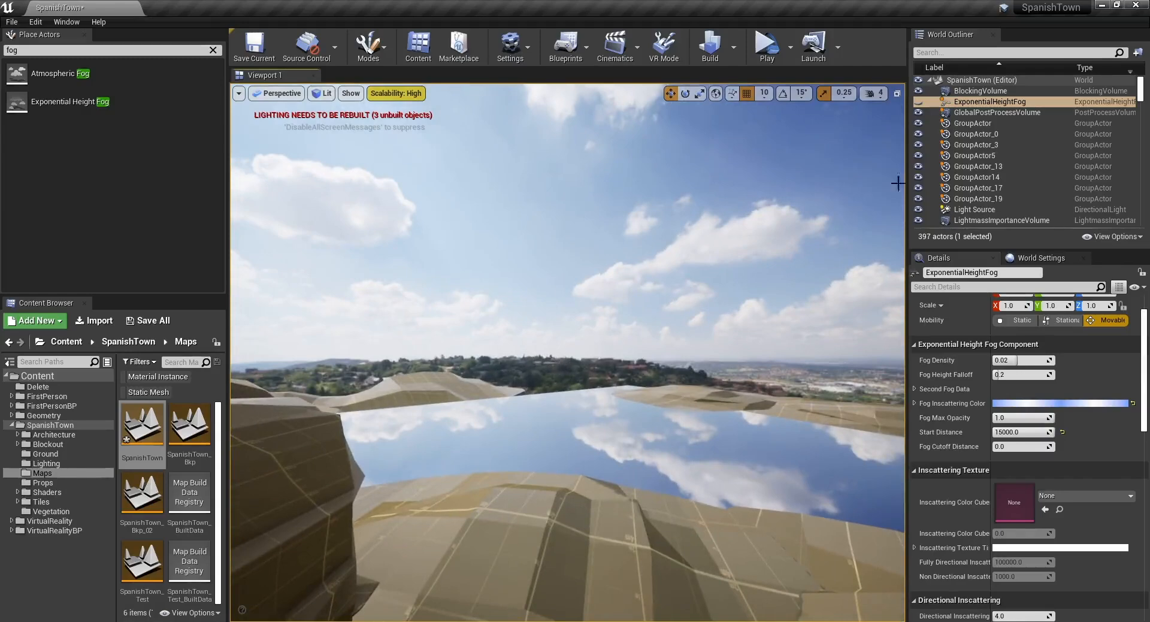
left_click(918, 102)
- Compare the view beside the trees on the walled promenade with the height fog hidden and shown
right_click_drag(706, 287, 752, 299)
key("w")
key("d")
key("s")
key("w")
key("a")
left_click(918, 101)
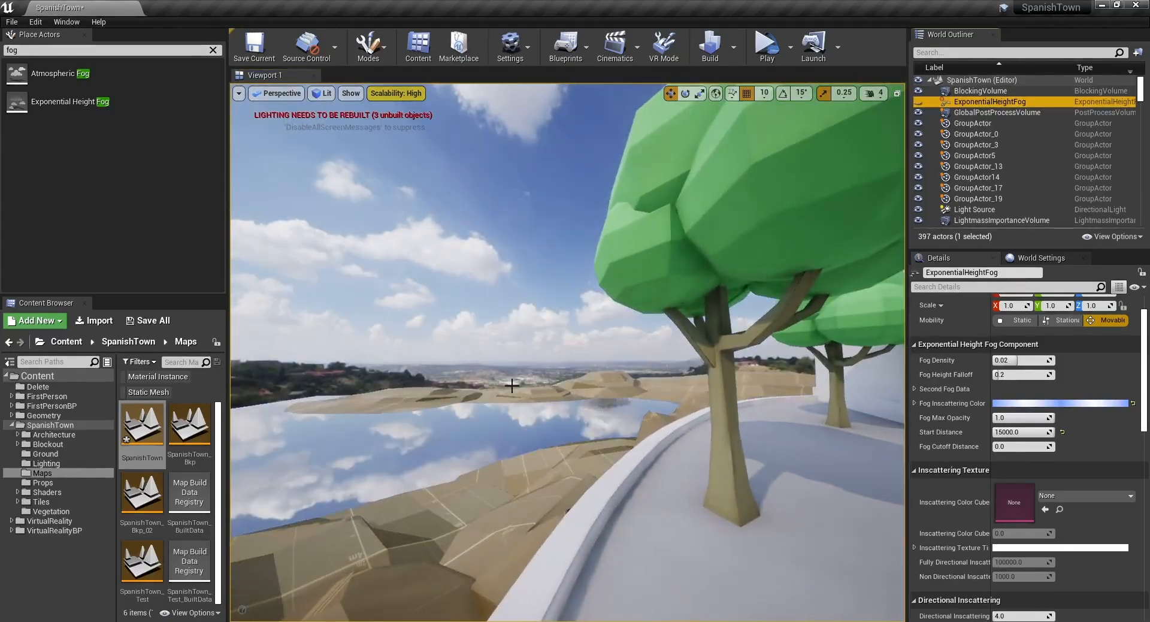
left_click(918, 102)
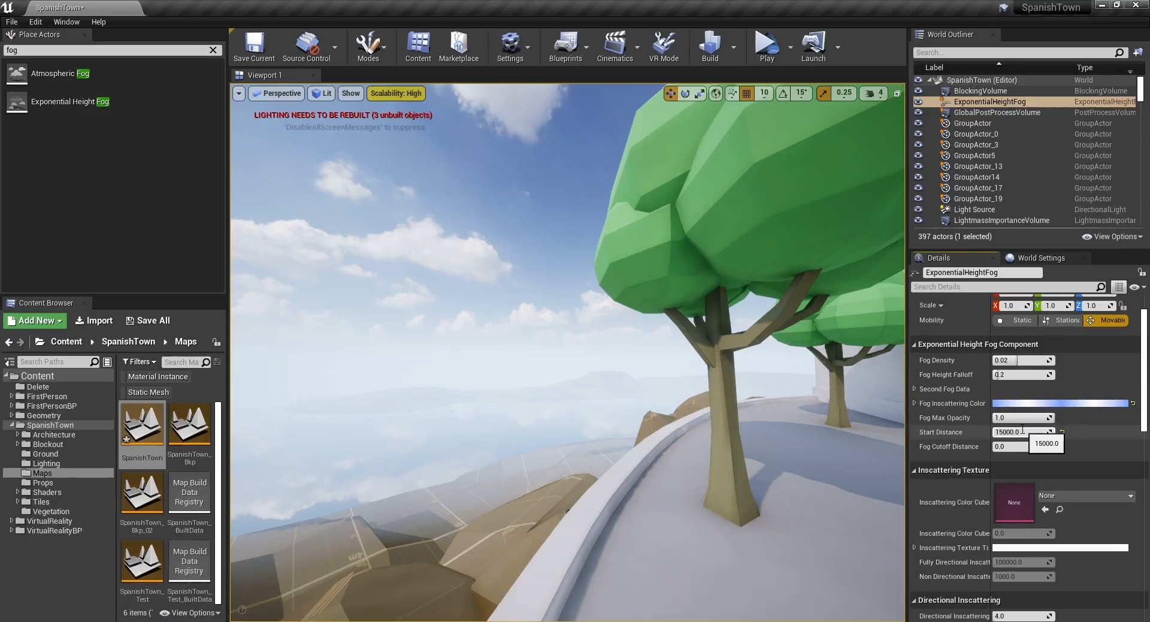
- Try a fog Start Distance of 11000, settle on 31000 and check the distant hills from the cliffs
key("BackSpace")
type("1")
key("Return")
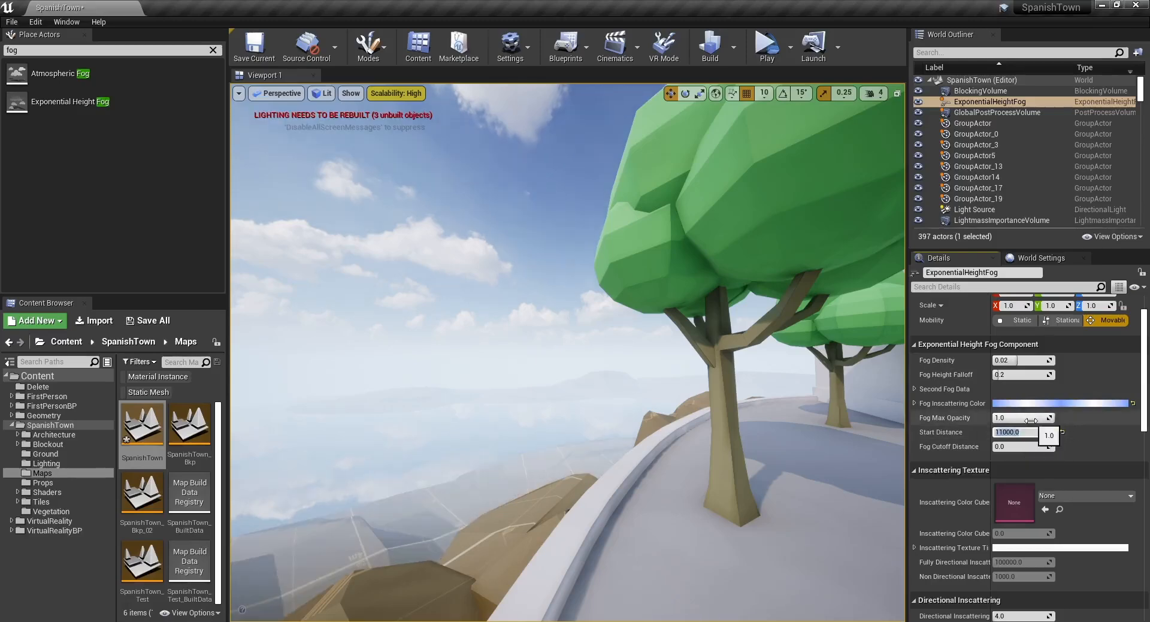
left_click(999, 433)
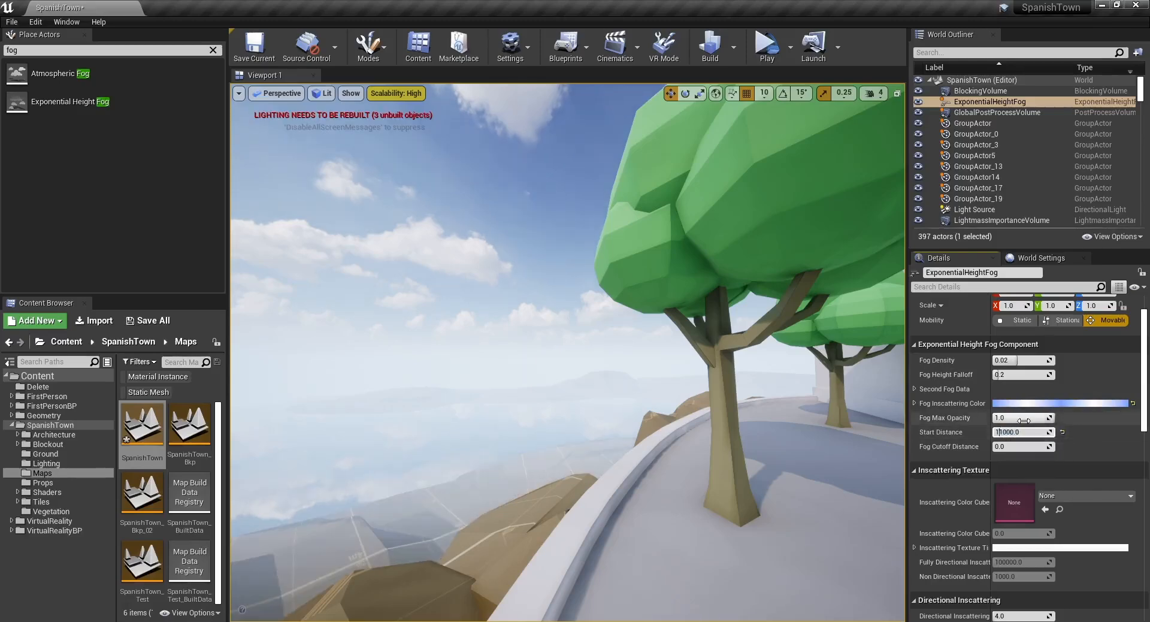
key("Return")
key("w")
right_click_drag(838, 407, 797, 404)
mouse_move(554, 335)
right_mouse_down()
mouse_move(560, 381)
mouse_move(567, 341)
right_mouse_up()
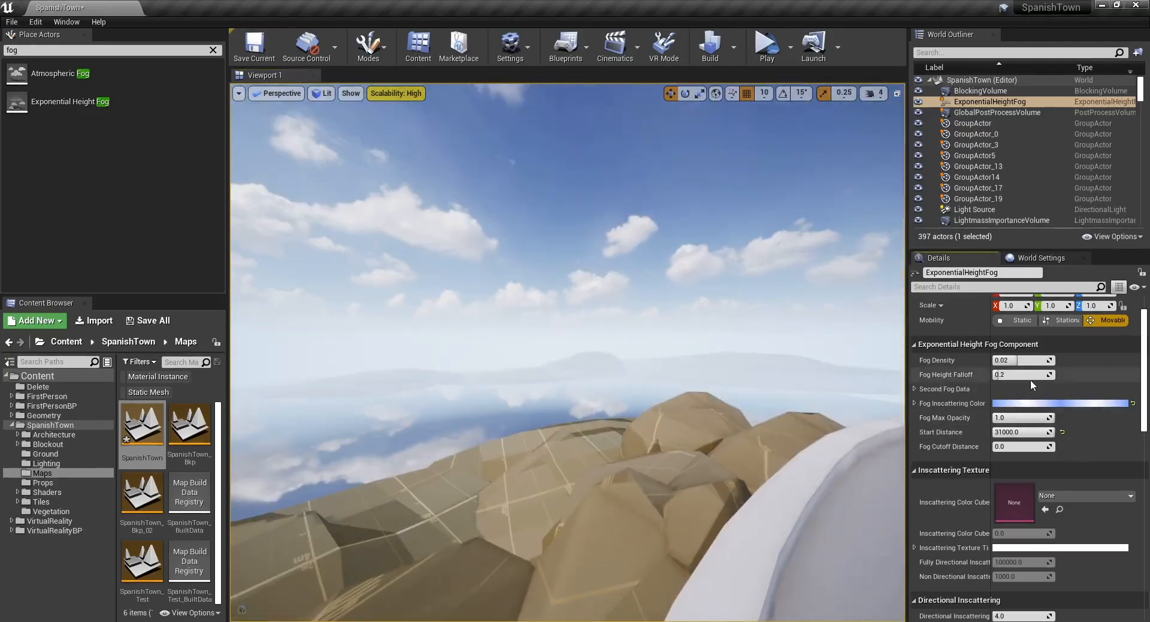
- Set the Fog Height Falloff to 0.1 and check the fog from the stairs in the town
type("0.1")
key("Return")
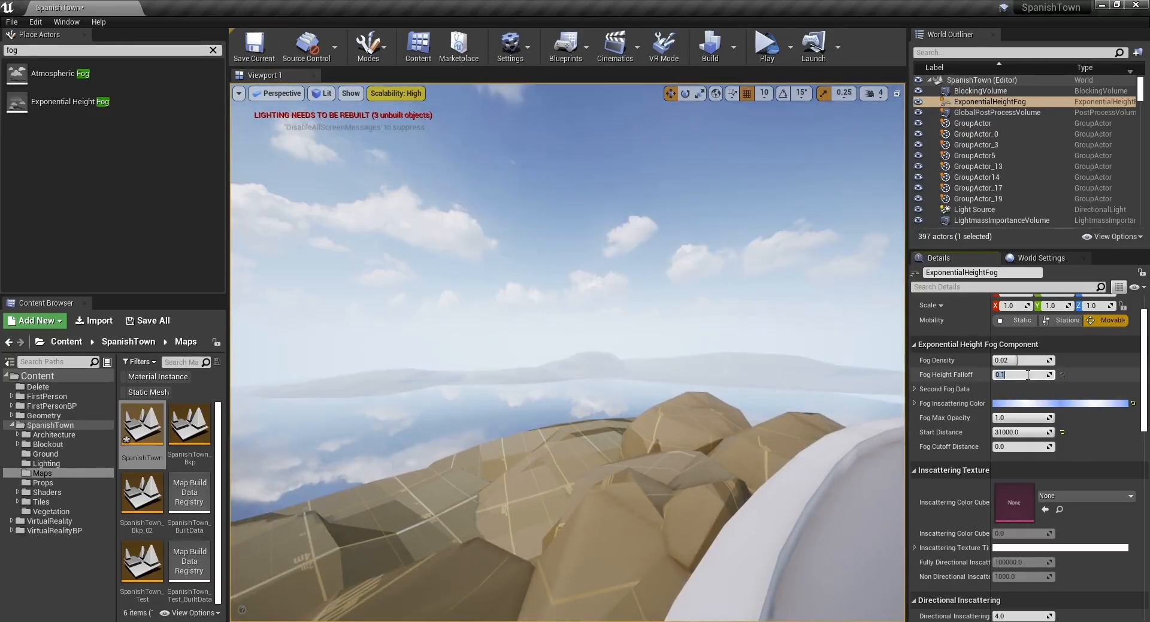
right_click_drag(727, 359, 529, 389)
key("s")
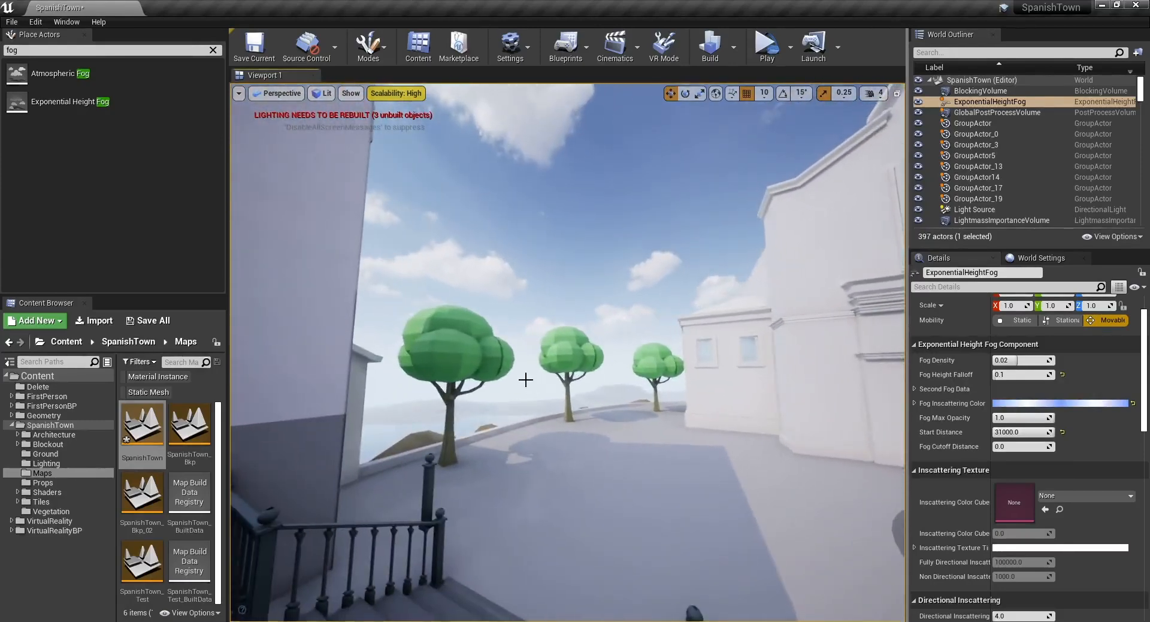
- Toggle the height fog's visibility to compare the street view, and return to the sea overlook
left_click(918, 102)
left_click(918, 102)
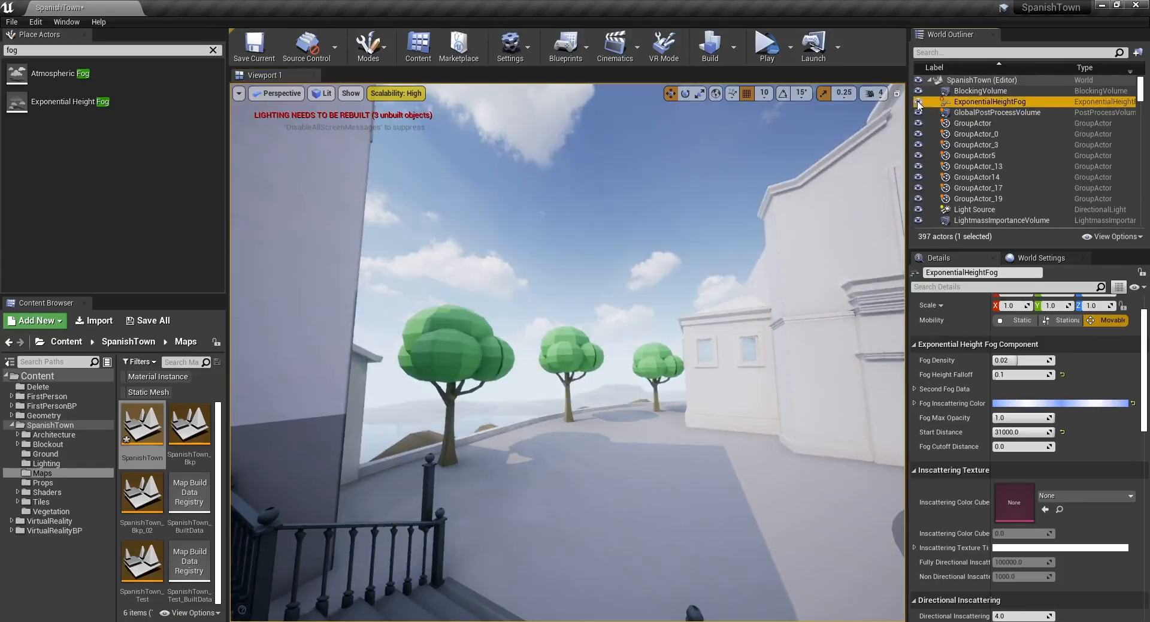
left_click(918, 102)
left_click(918, 102)
left_click(918, 102)
right_click_drag(632, 469, 769, 461)
key("w")
key("w")
key("w")
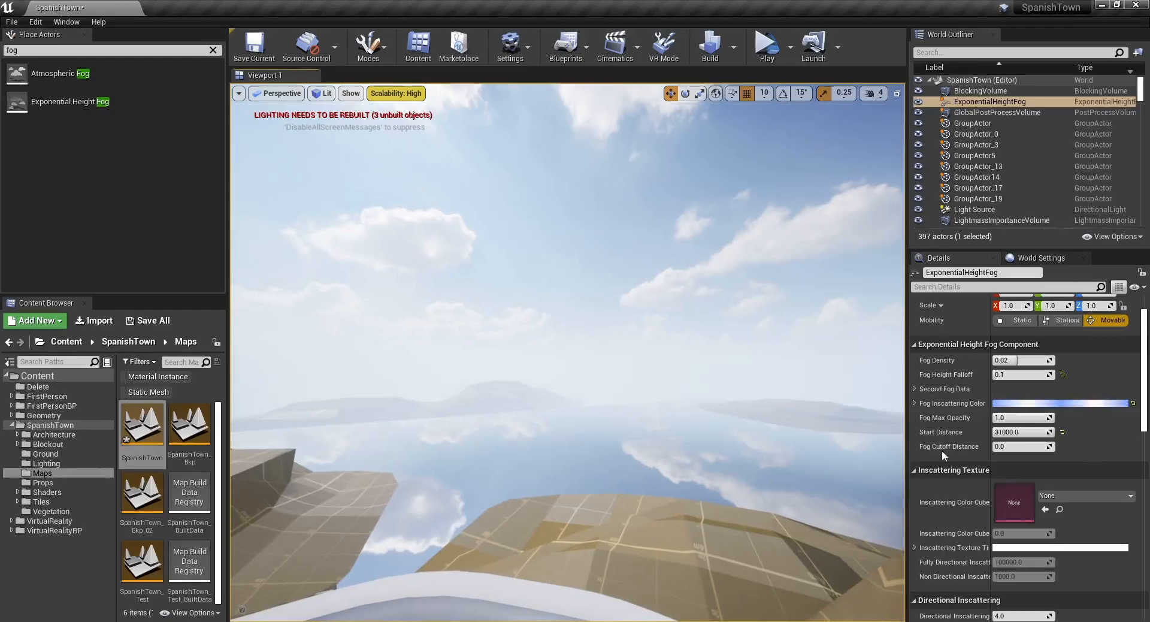
- Set the Fog Inscattering Color value to 40000, accept the color and check the horizon
left_click(1039, 405)
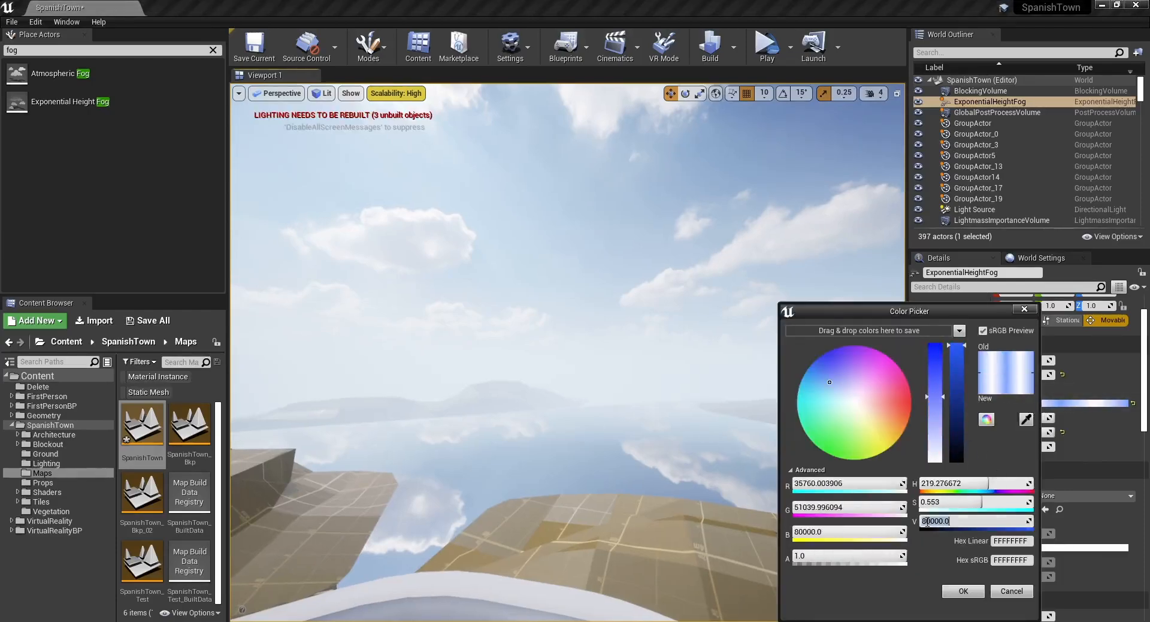
type("4")
key("Return")
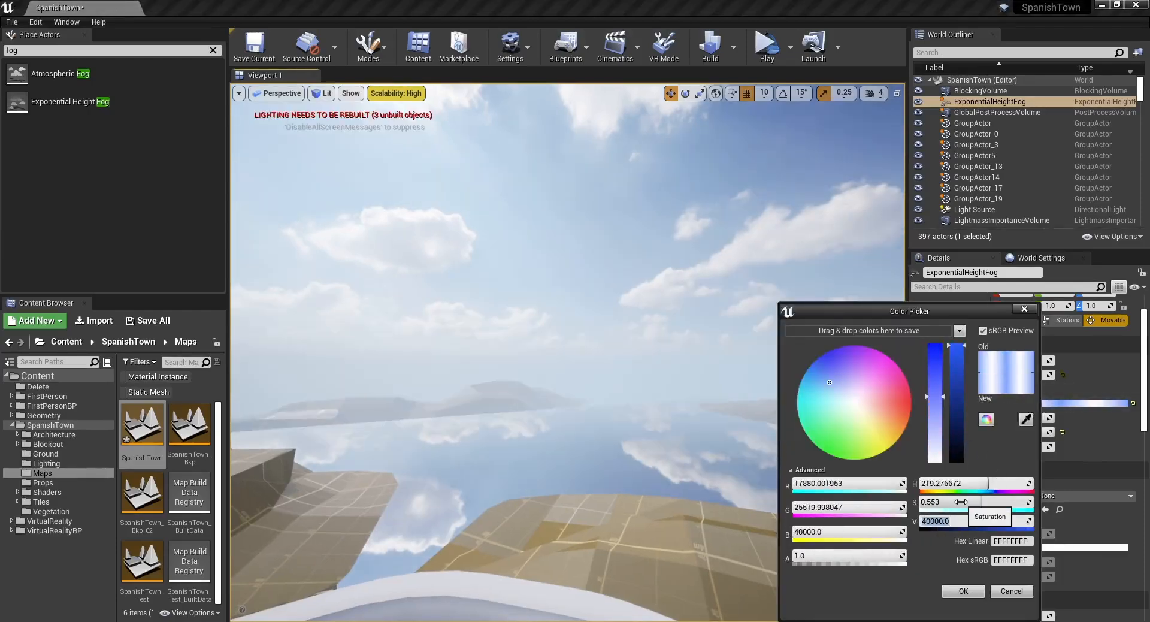
left_click(971, 595)
mouse_move(730, 467)
right_mouse_down()
mouse_move(844, 458)
mouse_move(721, 457)
right_mouse_up()
right_click_drag(631, 433, 677, 439)
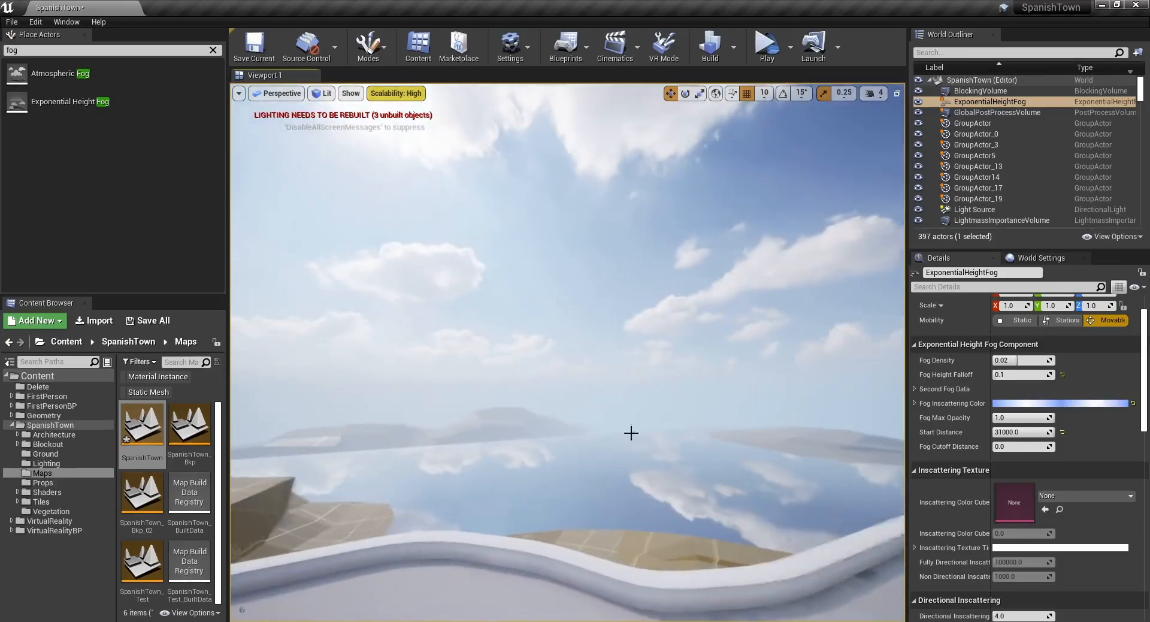
- Set the Fog Inscattering Color value to 60000 and accept the color
left_click(1024, 407)
left_click(940, 533)
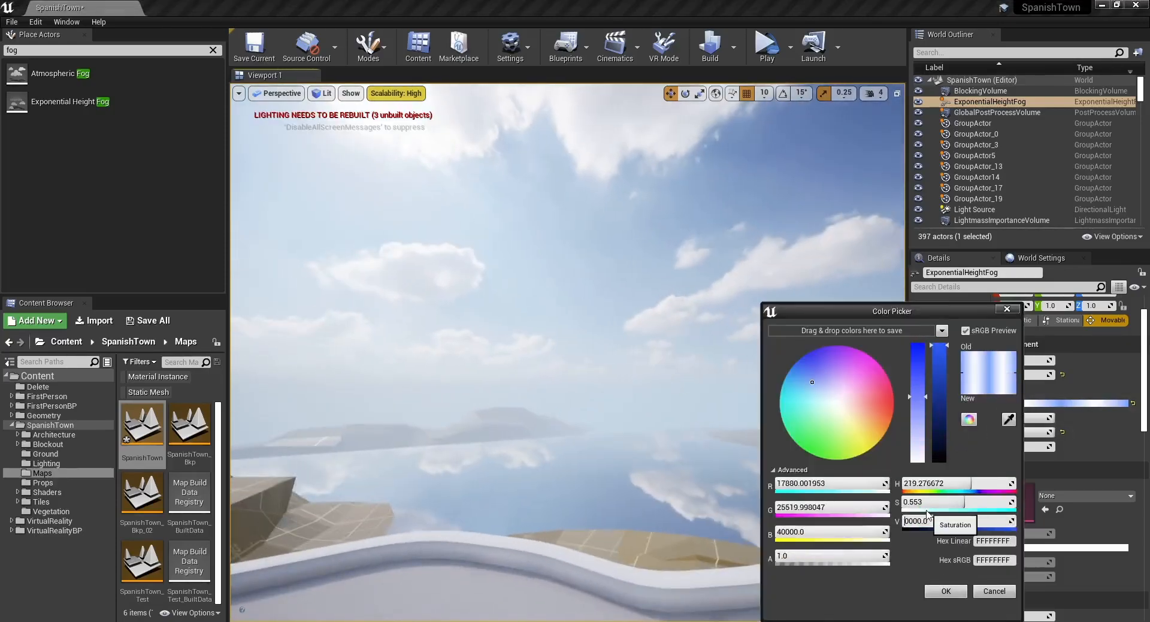
type("6")
key("Return")
left_click(948, 594)
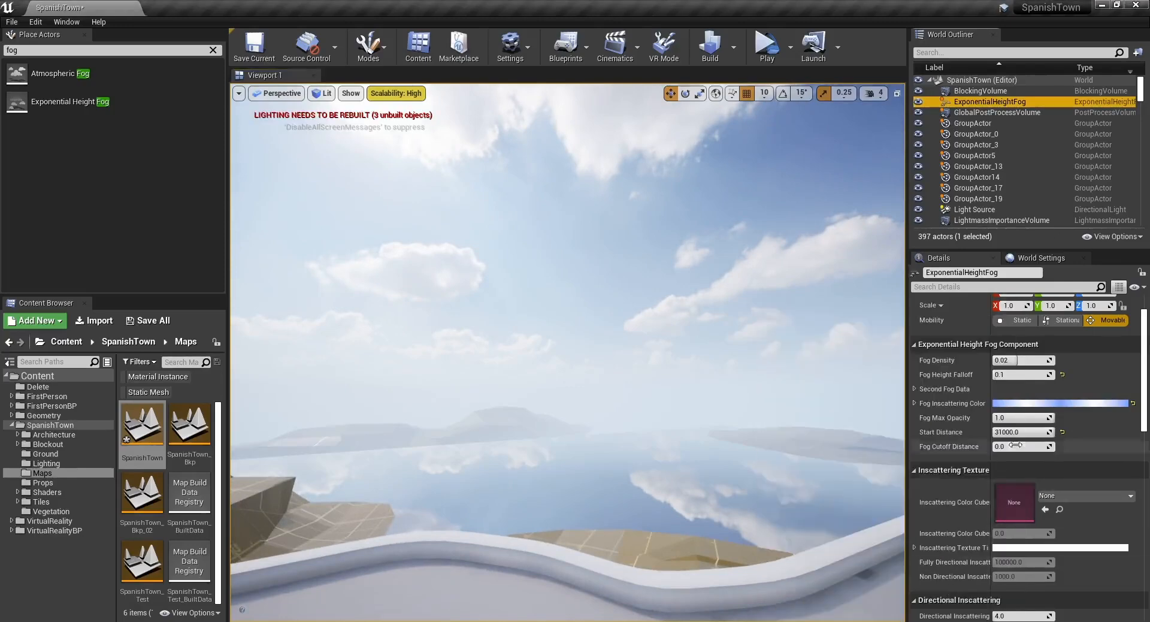
- Try a Fog Max Opacity of 0.5, inspect the street and sea, and change the opacity again
key("Return")
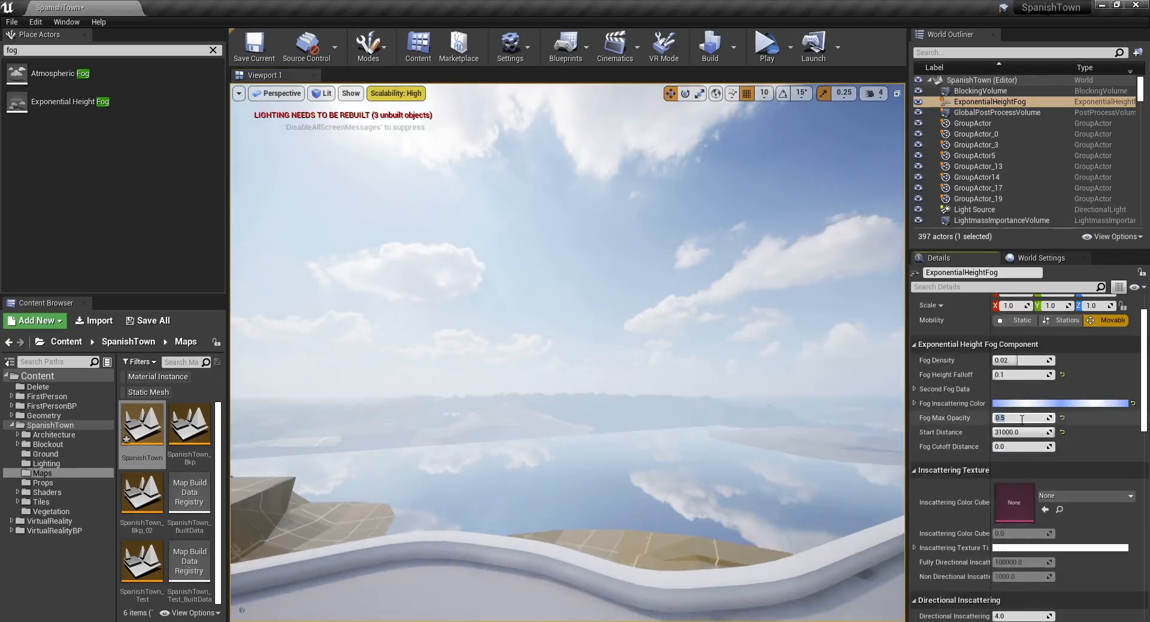
right_click_drag(827, 357, 539, 293)
key("s")
key("w")
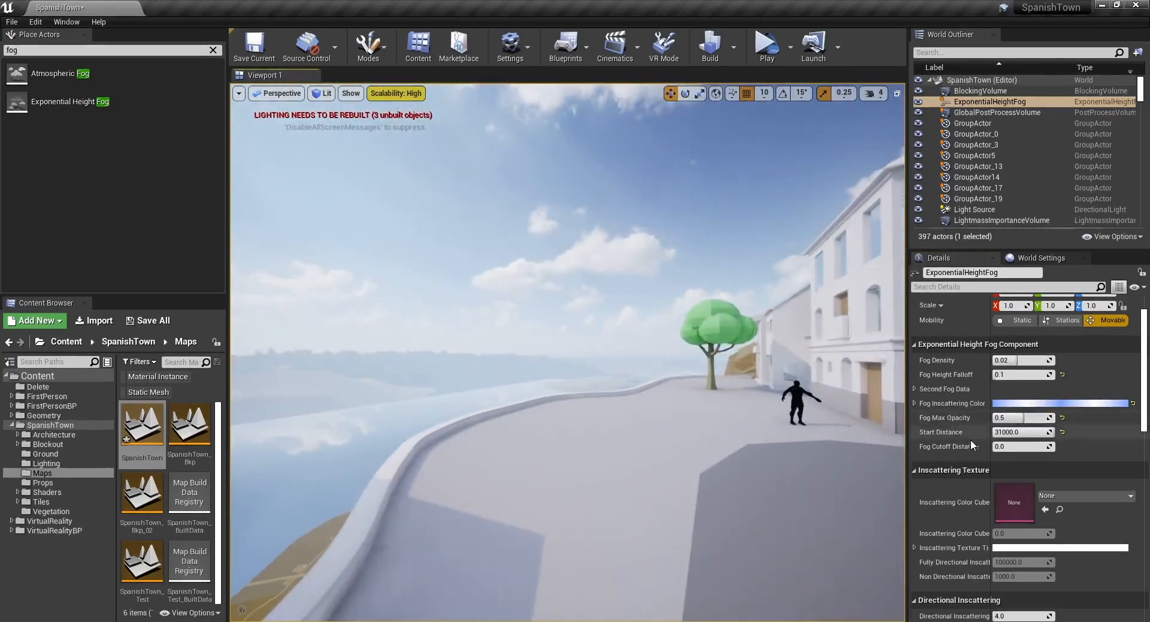
left_click(1030, 418)
key("Return")
- Place two copies of the blockout mountain on the sea horizon, rotating the first and scaling the second to 109.5 in Y and 31.25 in Z
key("w")
right_click_drag(862, 386, 785, 383)
left_click(461, 382)
left_click_drag(406, 398, 502, 396, "alt")
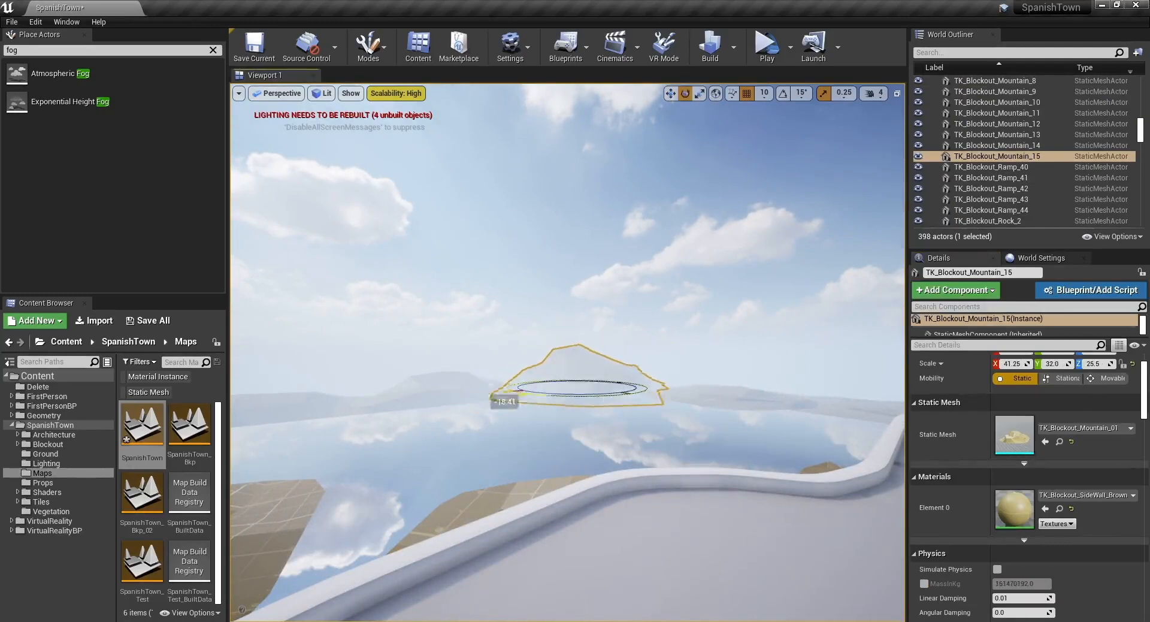
key("Escape")
left_click(583, 367)
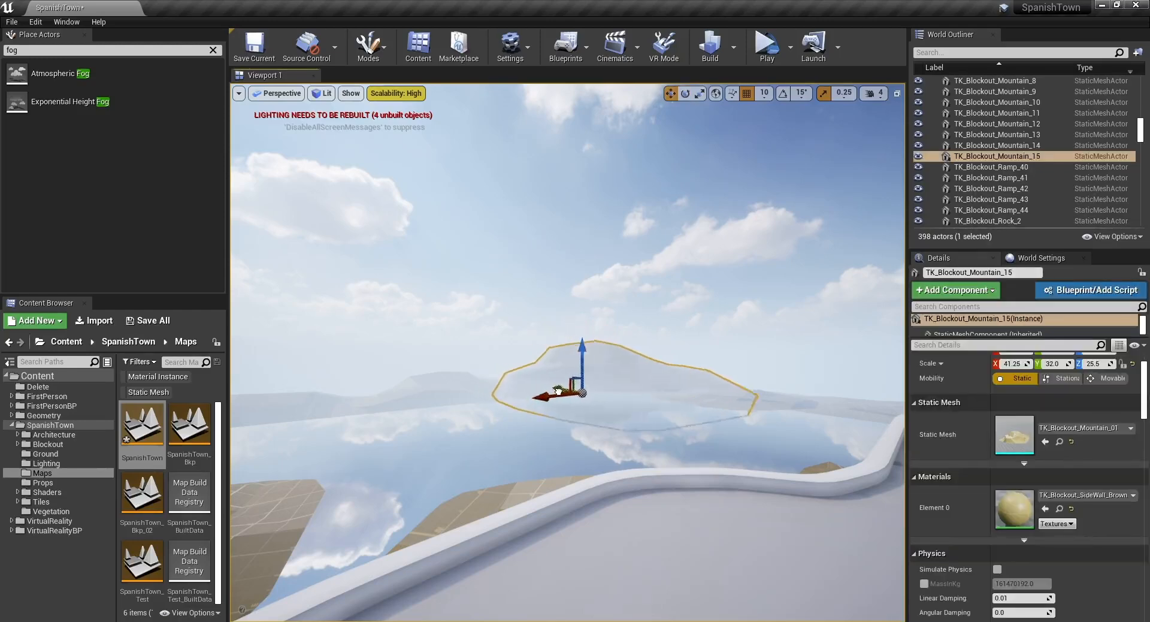
left_click_drag(551, 390, 496, 373)
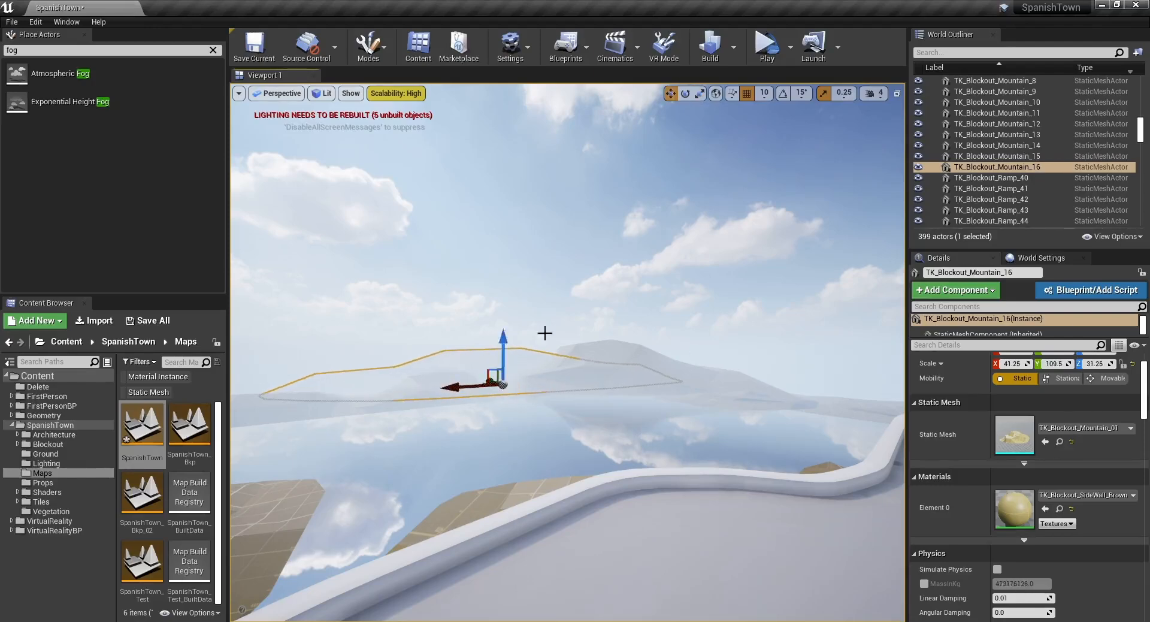
- Deselect the mountain and examine how the distant mountains blend into the horizon from the street and the coast
key("Escape")
key("w")
right_click_drag(588, 277, 716, 391)
key("s")
key("w")
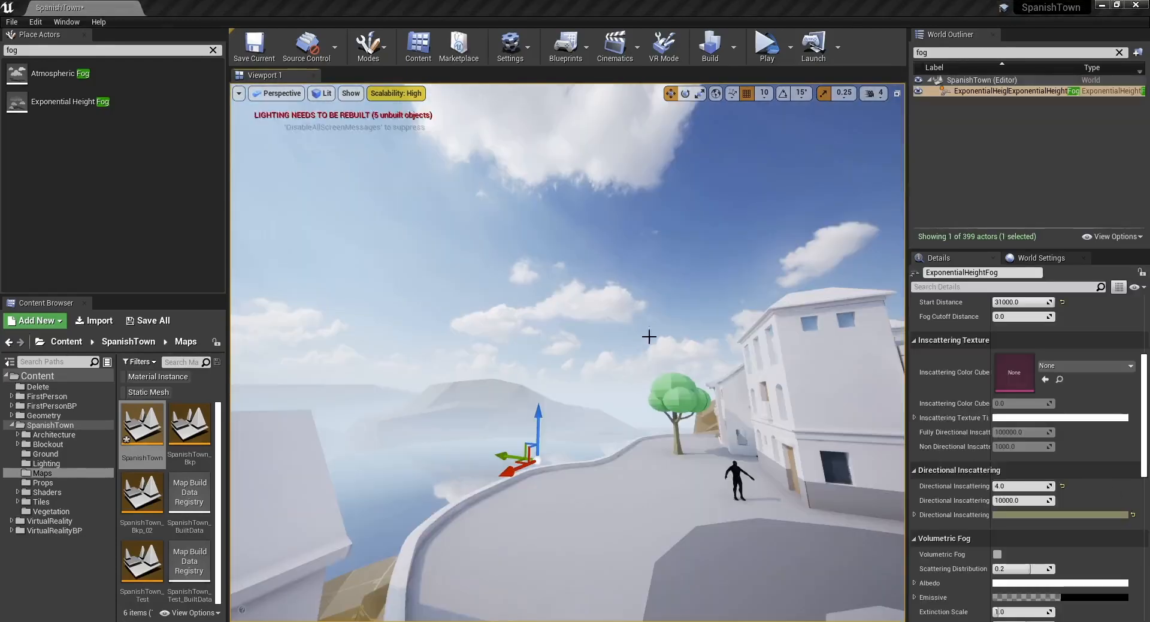
mouse_move(642, 305)
right_mouse_down()
mouse_move(629, 341)
mouse_move(497, 320)
mouse_move(389, 323)
mouse_move(456, 327)
mouse_move(643, 298)
right_mouse_up()
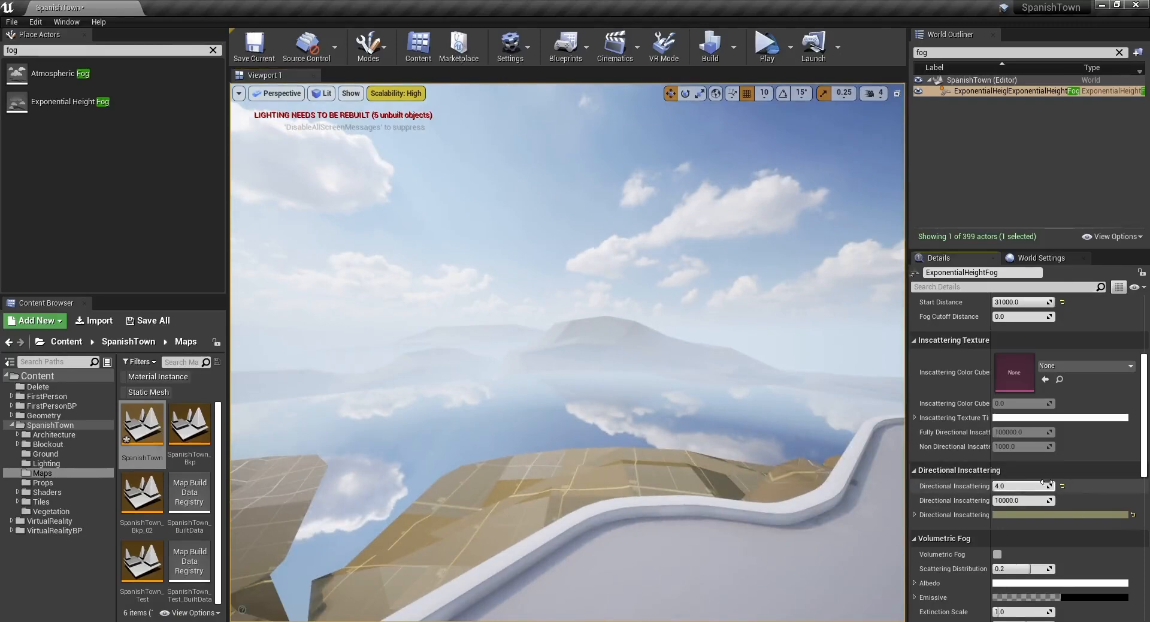
right_click_drag(613, 383, 659, 387)
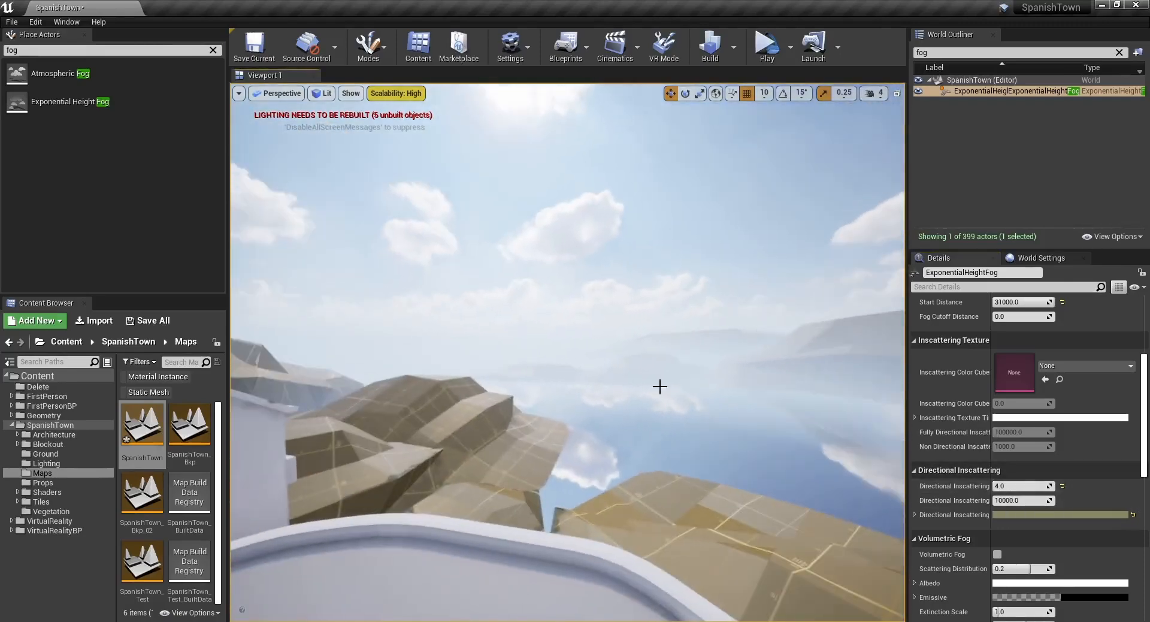
- Set the fog's Directional Inscattering Color to pure white with saturation 0 and value 1, accept it and check the sky near the sun
left_click(1026, 515)
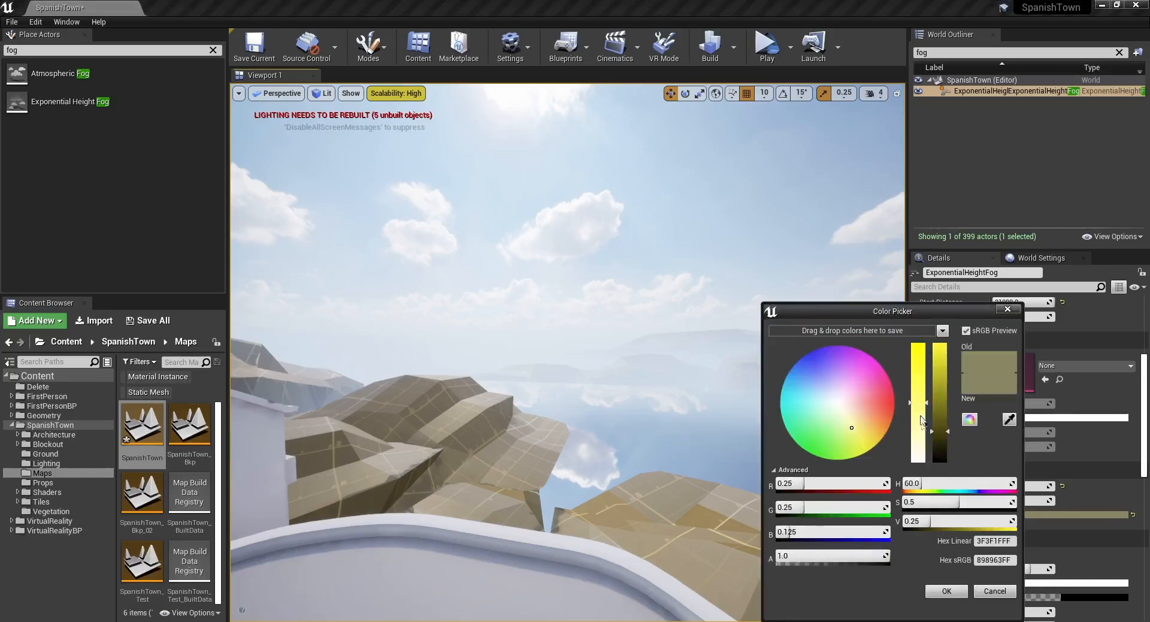
left_click_drag(920, 442, 940, 342)
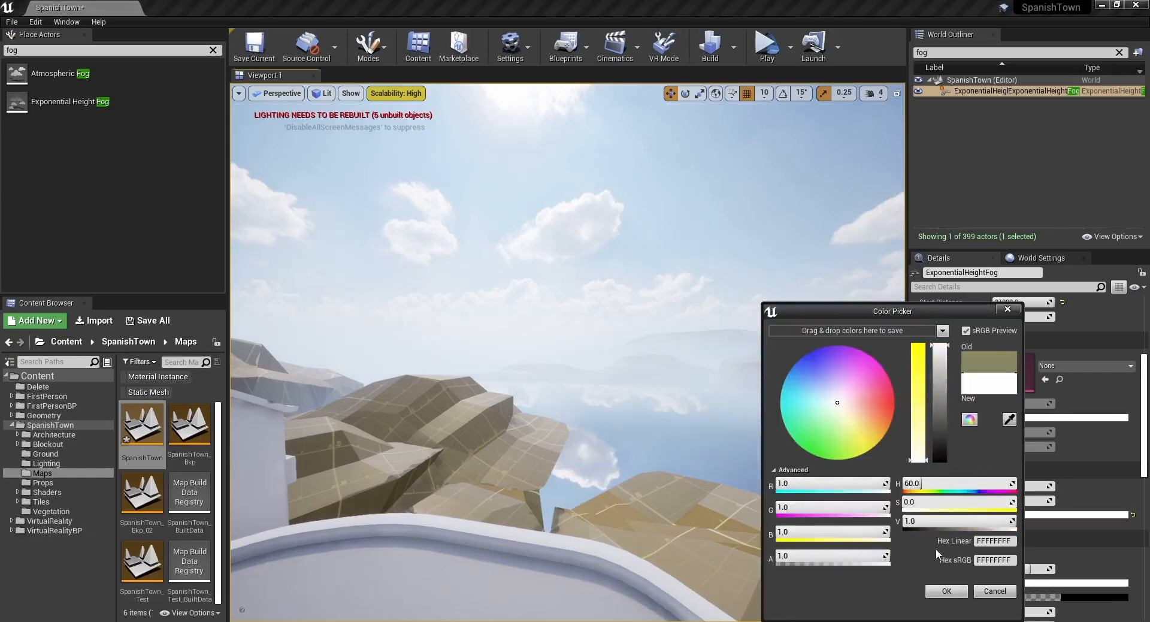
left_click(946, 591)
right_click_drag(654, 327, 564, 387)
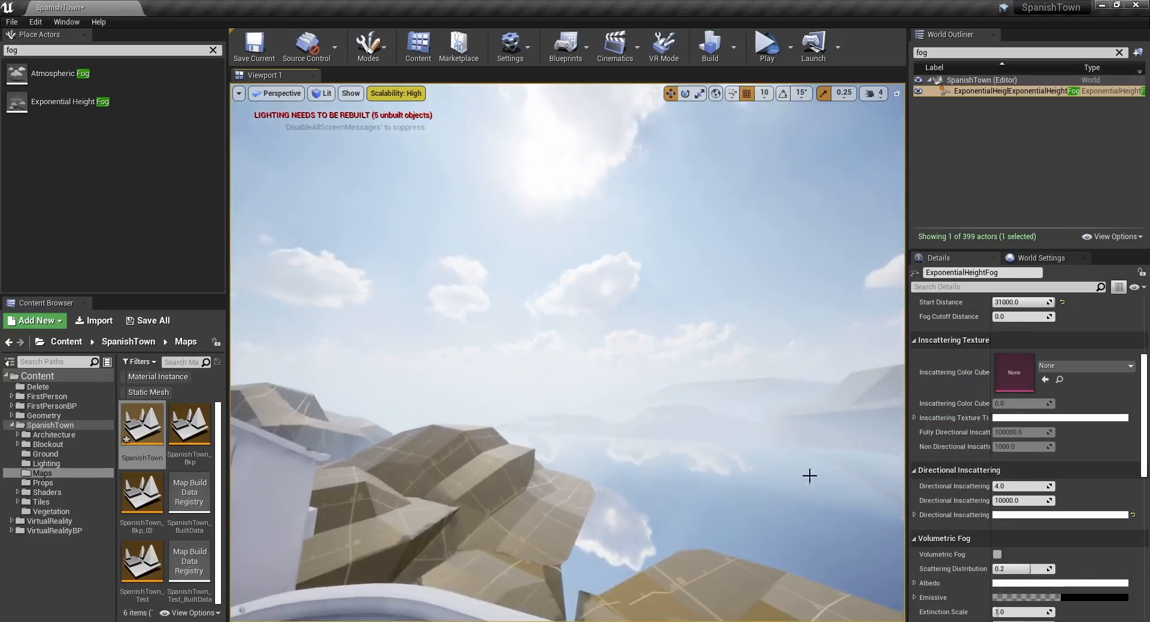
- Try several values for the fog's Directional Inscattering Exponent, comparing the sky, and settle on 1
scroll(1079, 511, "down", 2)
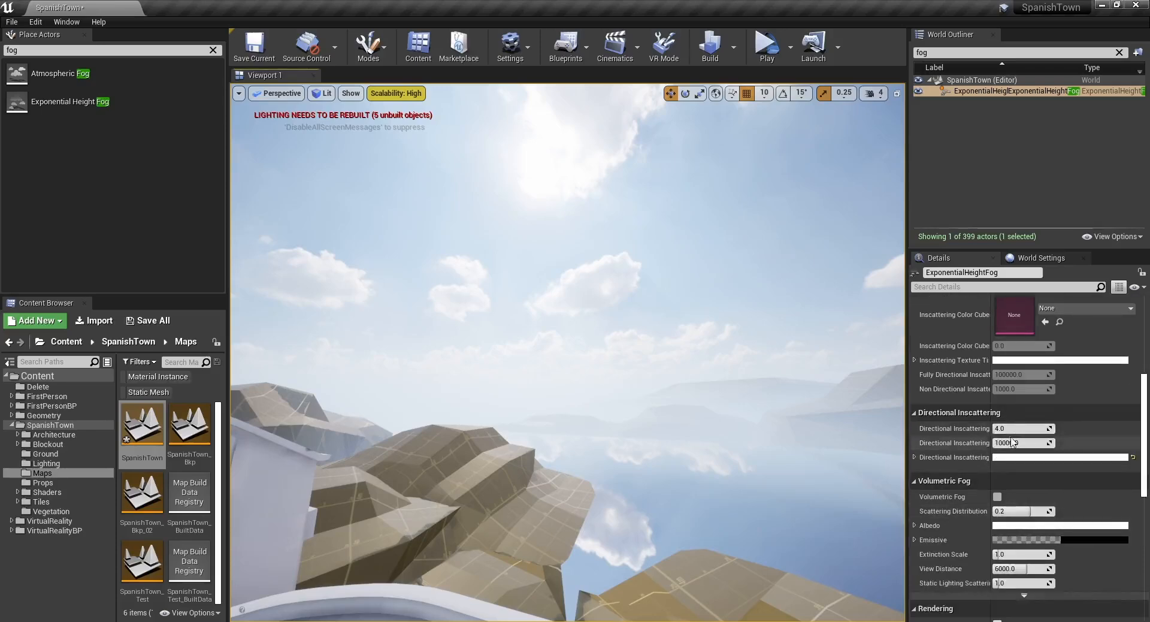
left_click_drag(1012, 430, 1013, 430)
type("26")
key("Return")
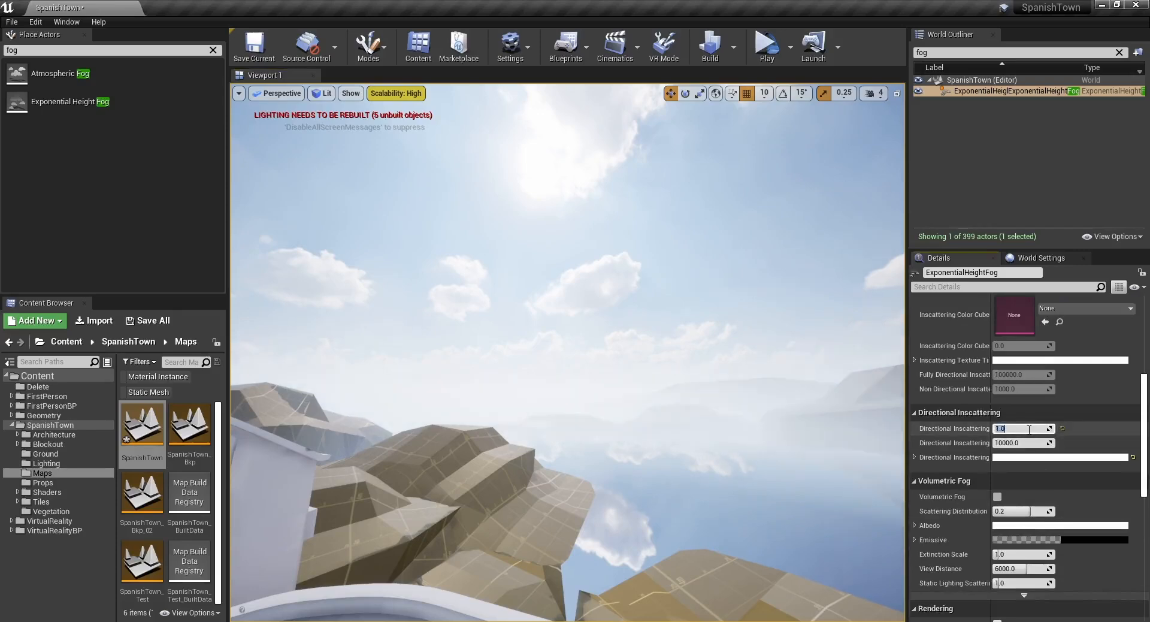
type("0")
key("Return")
right_click_drag(821, 368, 904, 361)
type("1")
key("Return")
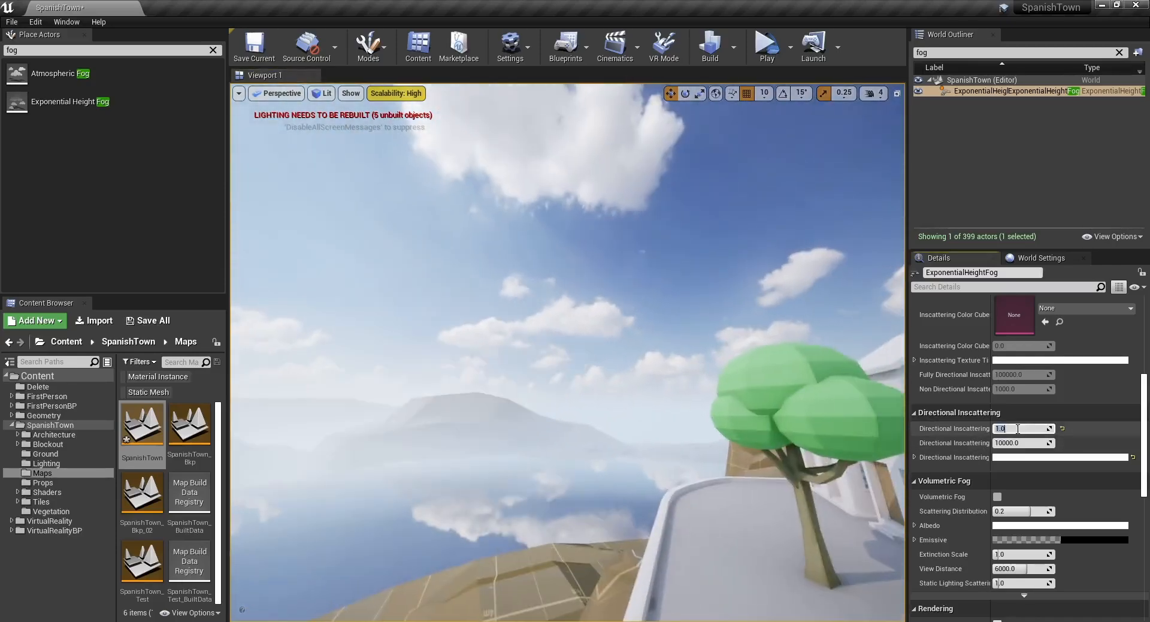
- Try Fog Inscattering Color values of 40000, 30000 and 10000 while watching the mountains across the sea
right_click_drag(779, 359, 599, 402)
key("w")
scroll(1048, 403, "up", 6)
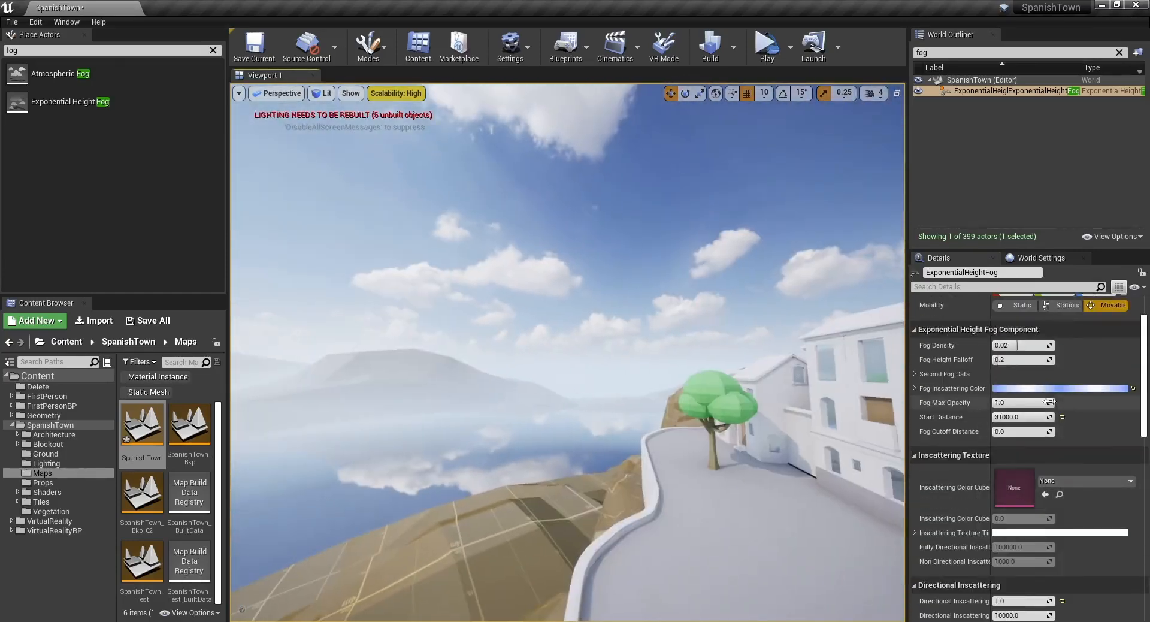
left_click(1075, 389)
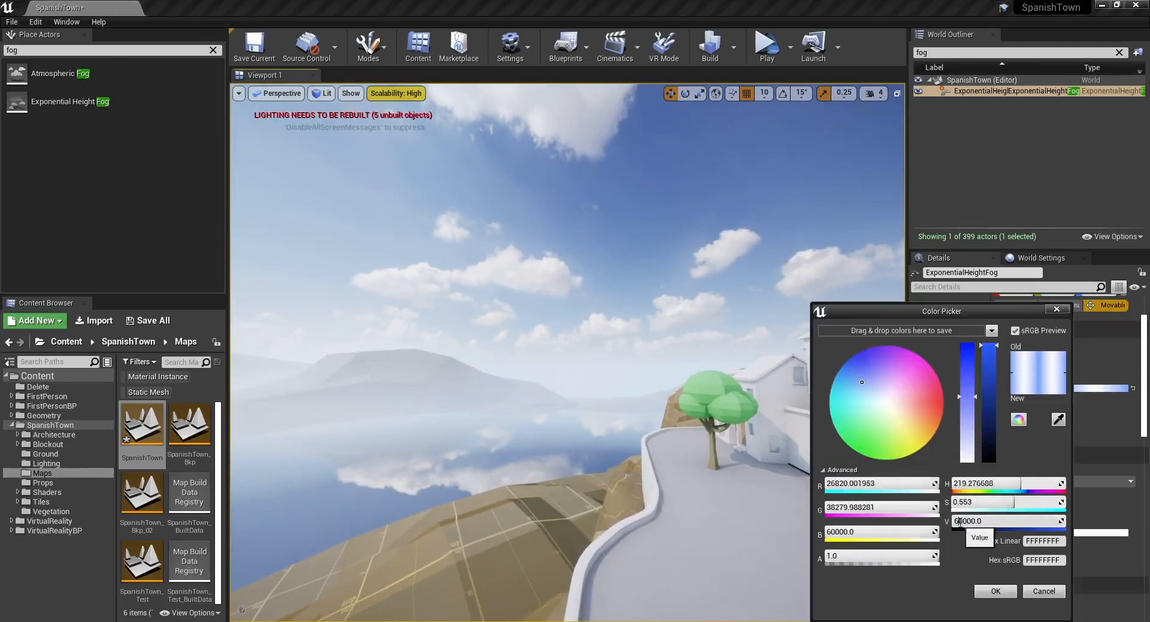
key("BackSpace")
type("4")
key("Return")
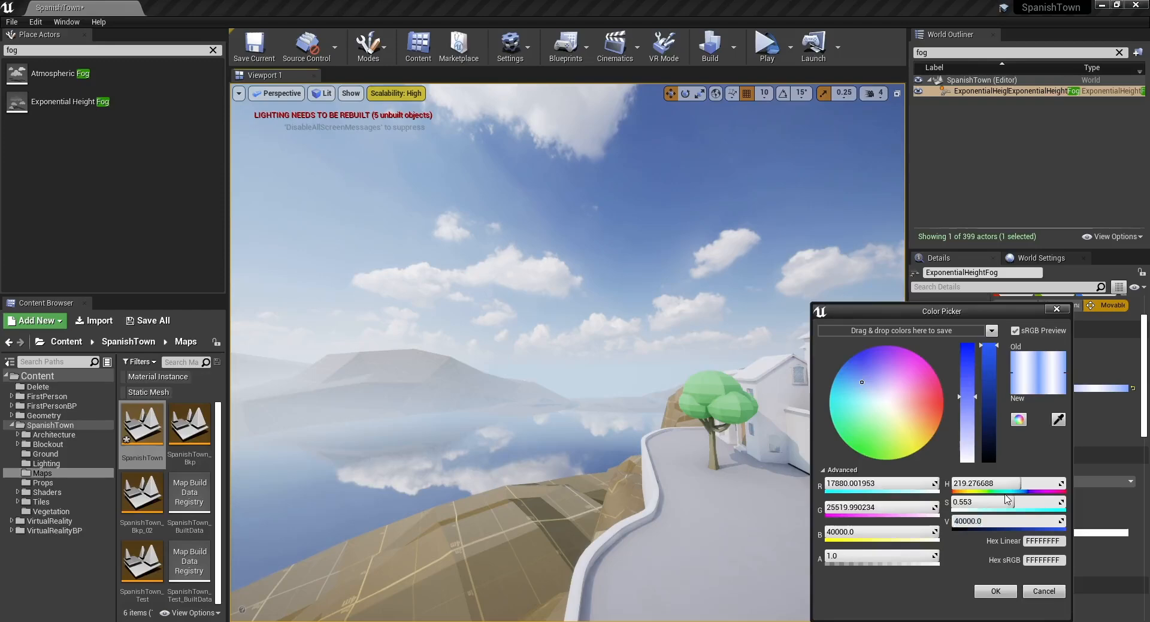
key("BackSpace")
type("3")
key("Return")
key("Delete")
type("1")
key("Return")
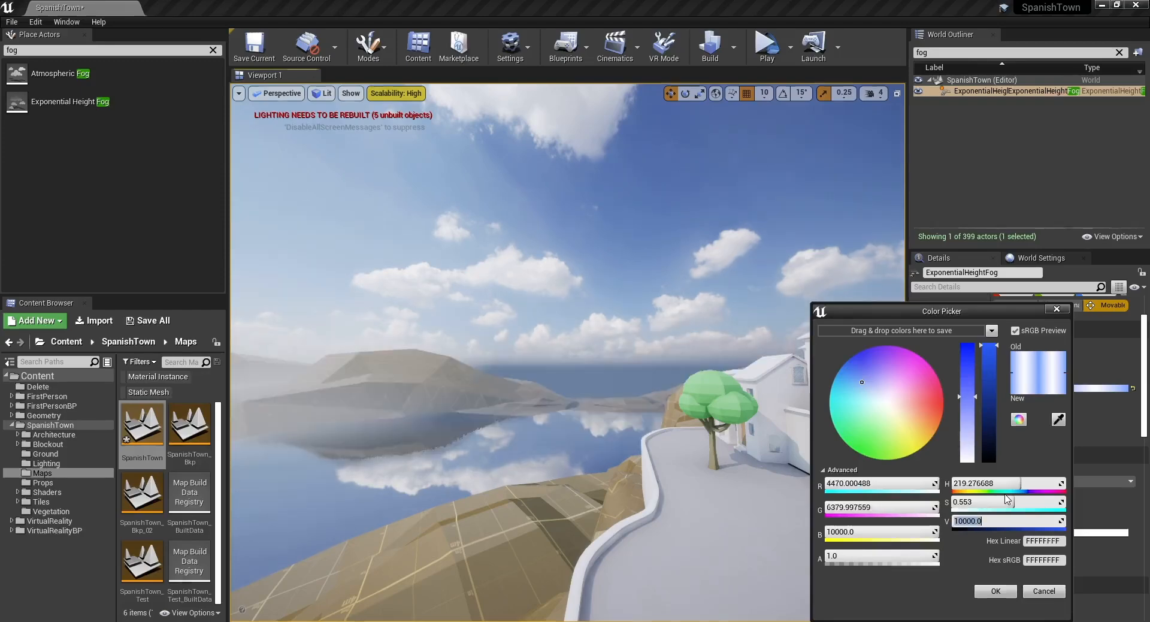
- Try a Fog Inscattering Color value of 20000, settle on 30000 and accept the color
type("2")
key("Return")
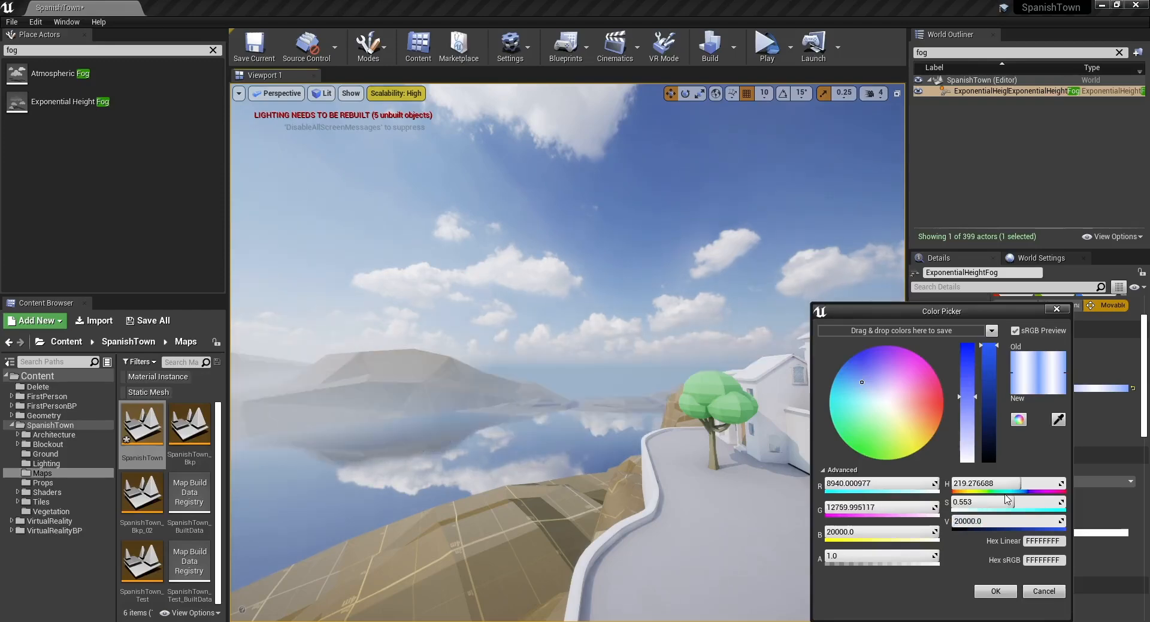
key("Delete")
type("3")
key("Return")
left_click(1004, 595)
- Compare Fog Height Falloff values from 0.1 to 0.5 on the sea horizon and settle on 0.3
right_click_drag(707, 431, 646, 418)
key("s")
key("s")
key("a")
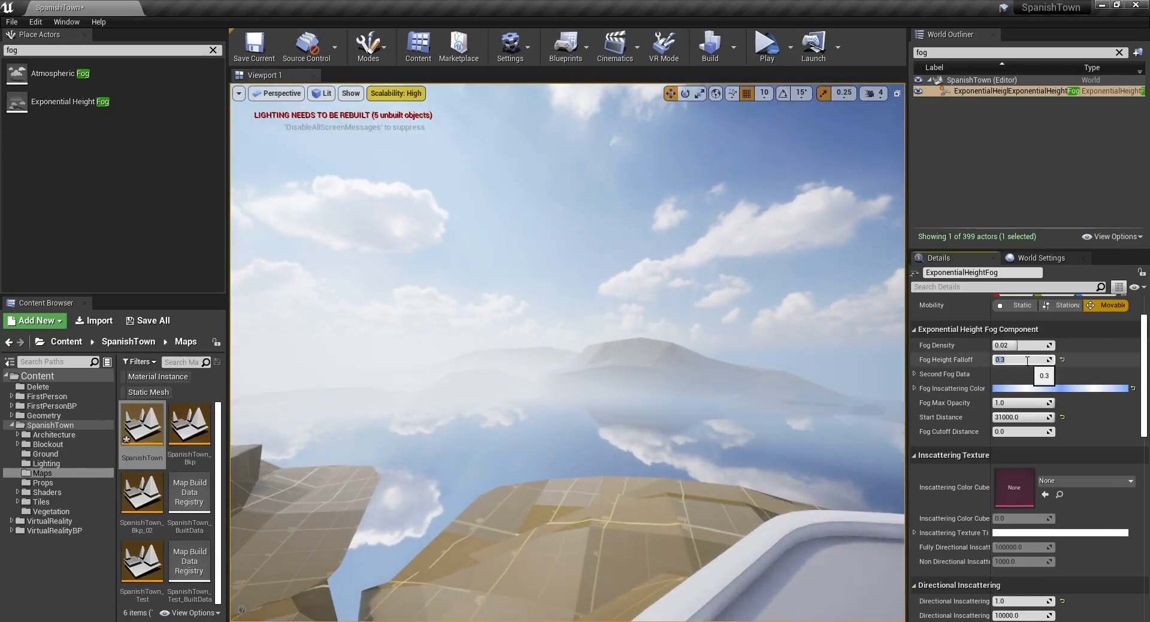
type("0.5")
key("Return")
type("0.3")
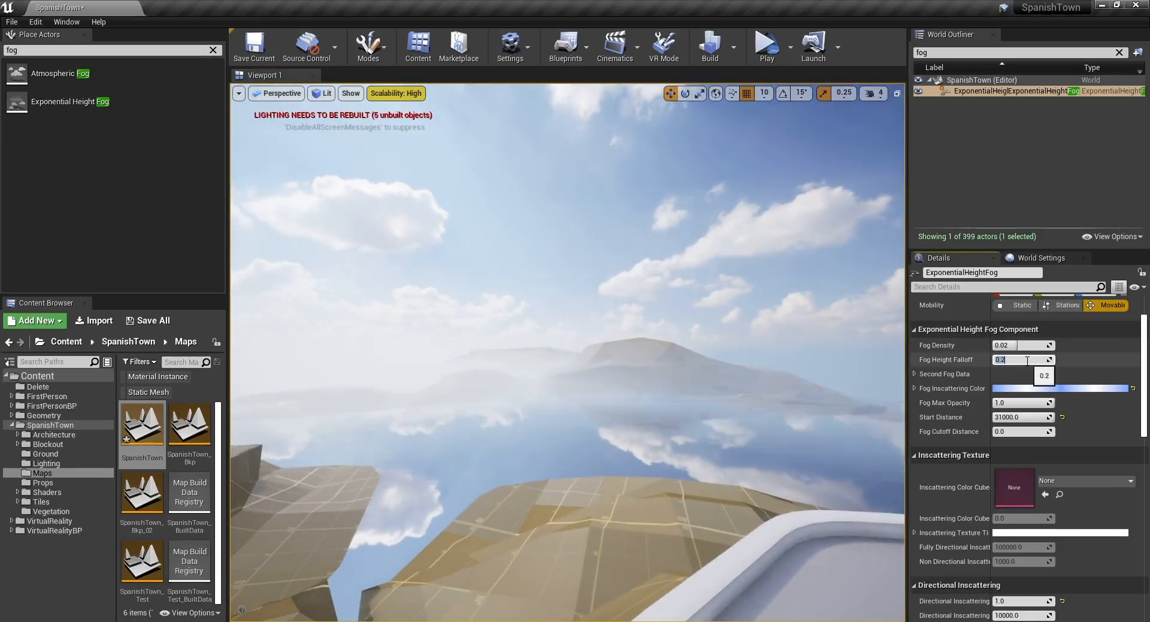
type("0.1")
key("Return")
type("0.2")
key("Return")
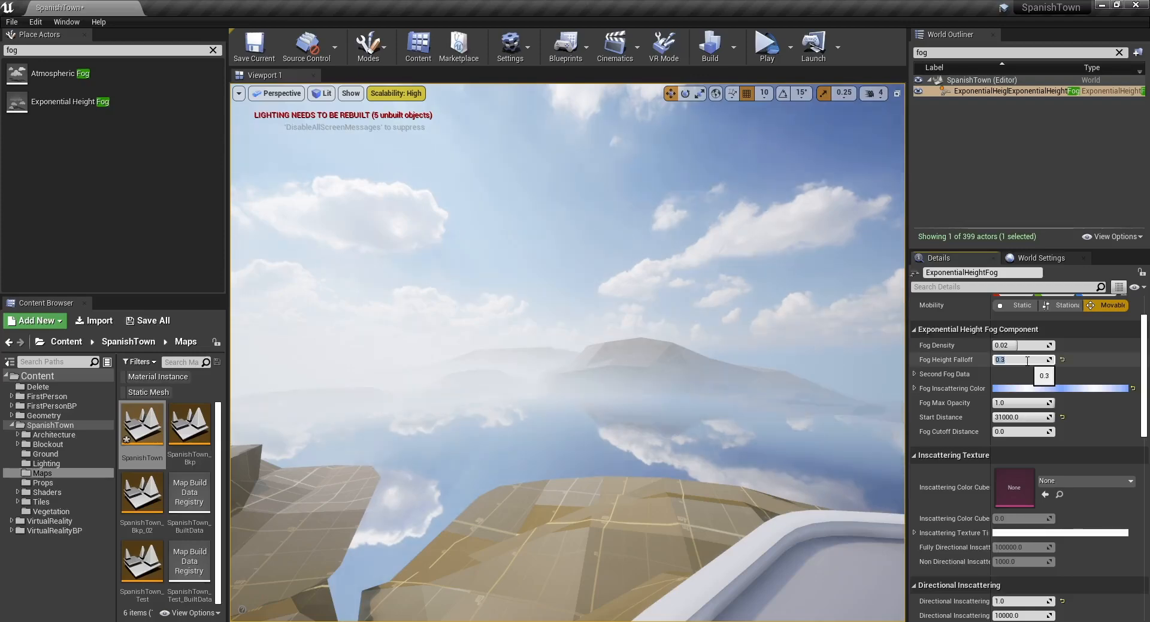
- Examine the fog over the sea, mountains and town from a higher viewpoint above the cliffs
right_click_drag(772, 371, 910, 329)
key("s")
key("w")
key("s")
mouse_move(554, 376)
right_mouse_down()
mouse_move(649, 440)
mouse_move(554, 377)
right_mouse_up()
key("s")
scroll(1044, 487, "down", 3)
scroll(1062, 442, "up", 3)
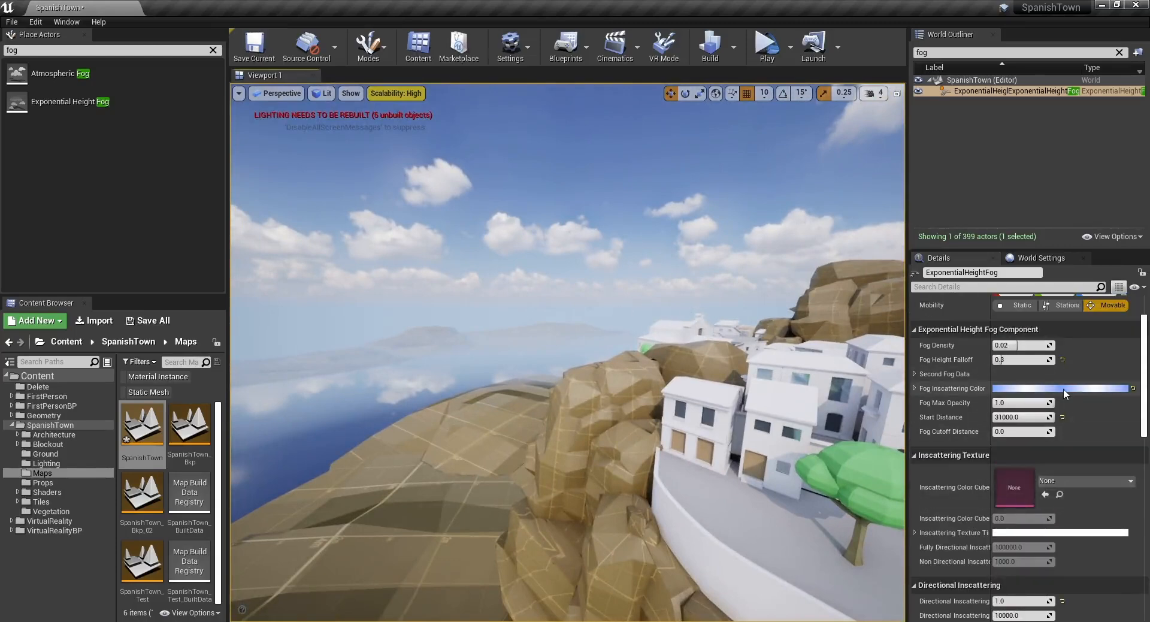
left_click(1066, 391)
mouse_move(983, 365)
left_mouse_down()
mouse_move(982, 414)
mouse_move(983, 350)
left_mouse_up()
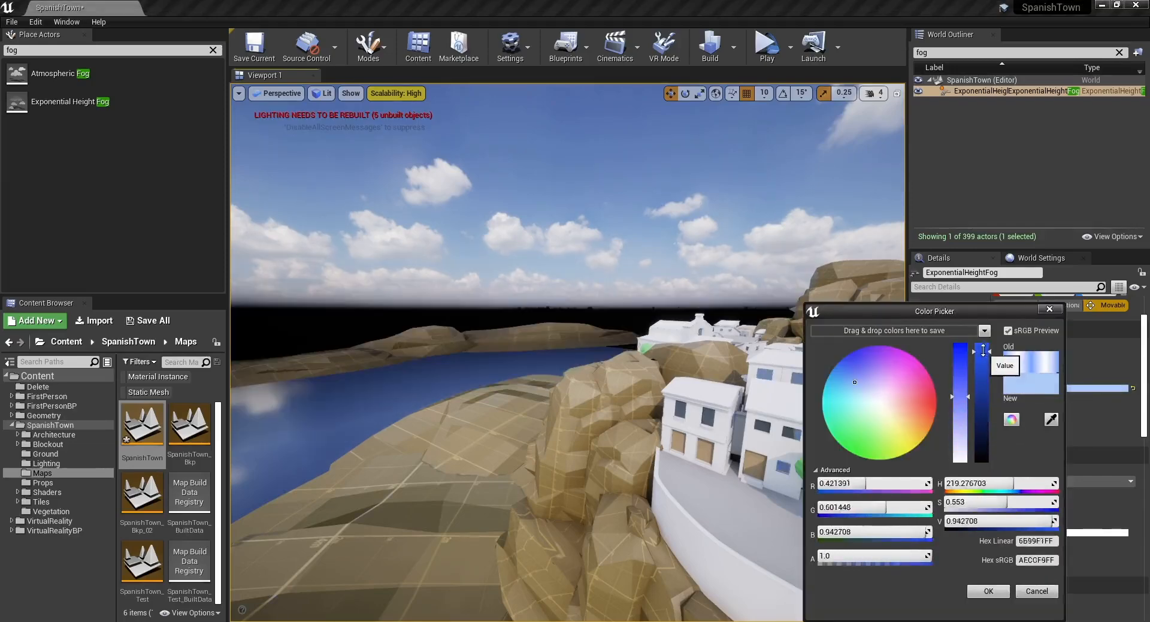
left_click(1034, 592)
- Try a Fog Inscattering Color value of 10000, set it to 20000 with saturation about 0.42, and accept the color
left_click(1048, 389)
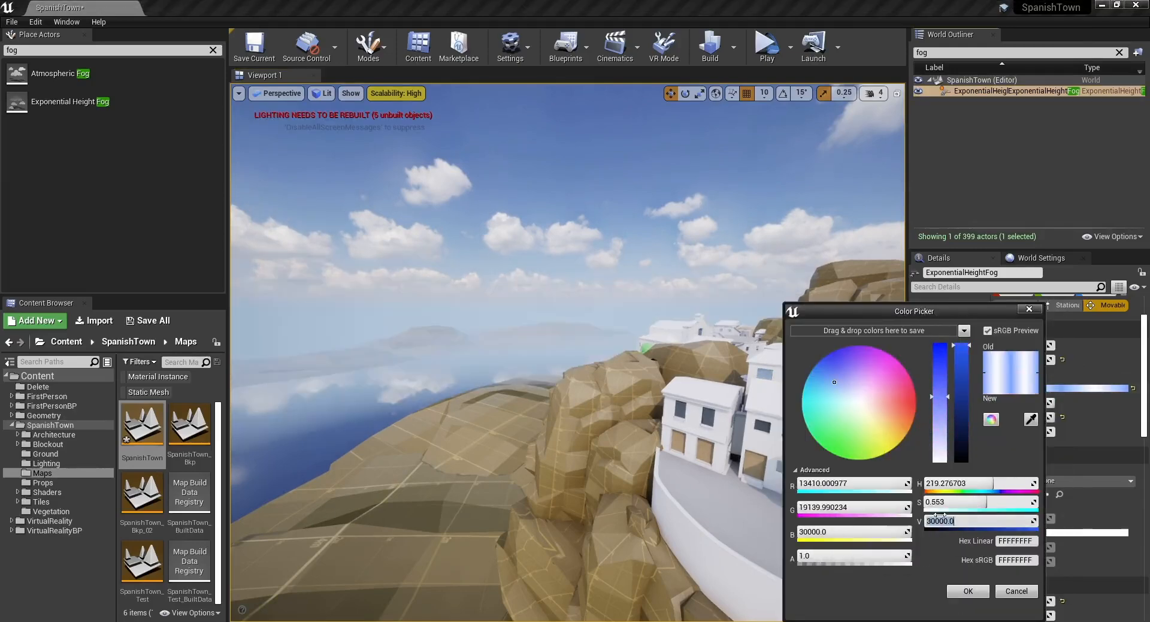
type("1")
key("Return")
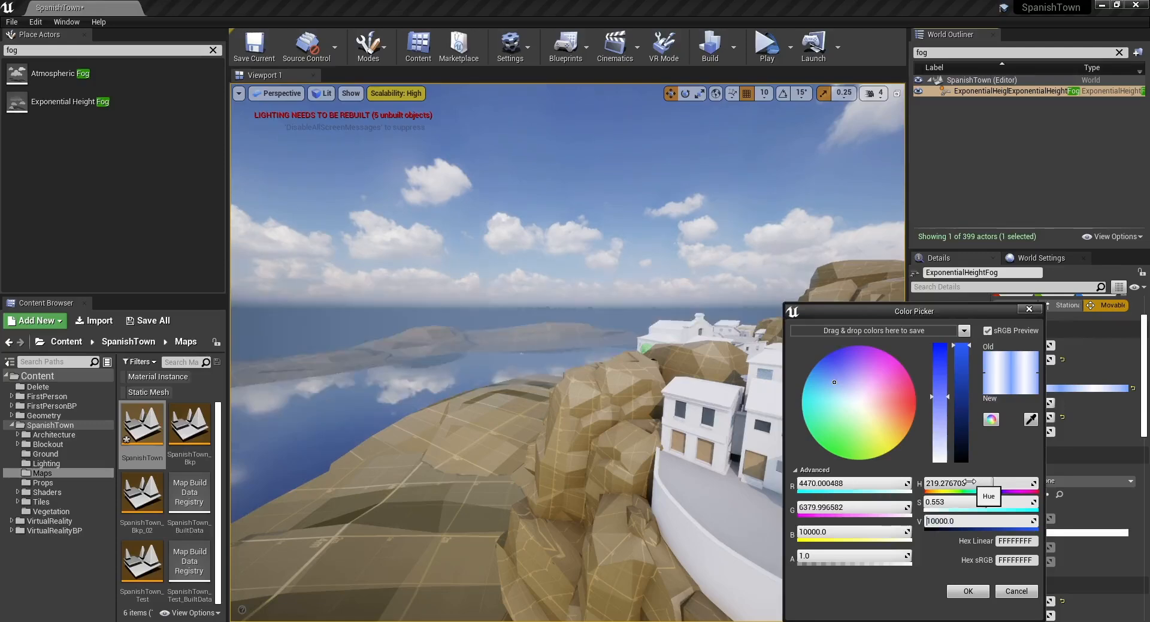
type("2")
key("Return")
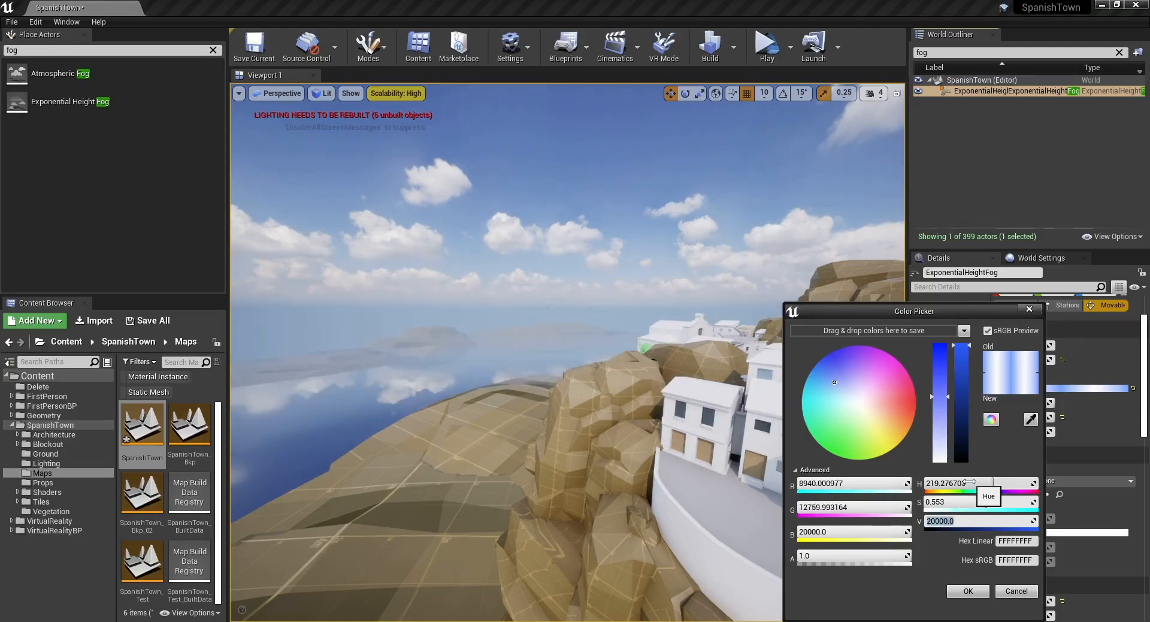
left_click_drag(940, 410, 939, 415)
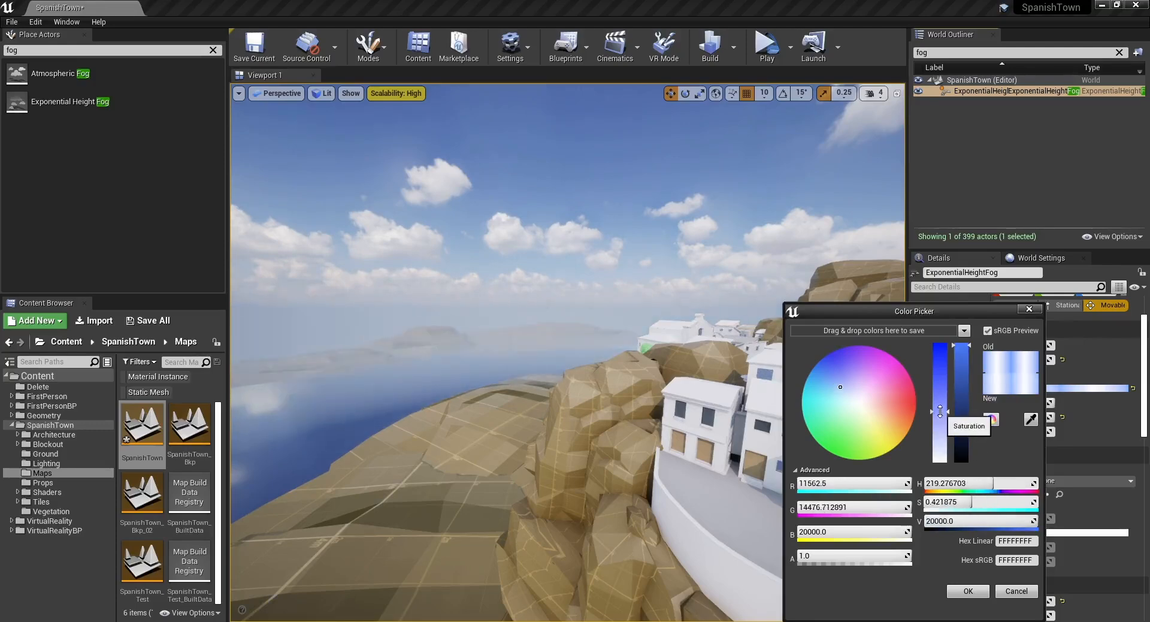
left_click(967, 590)
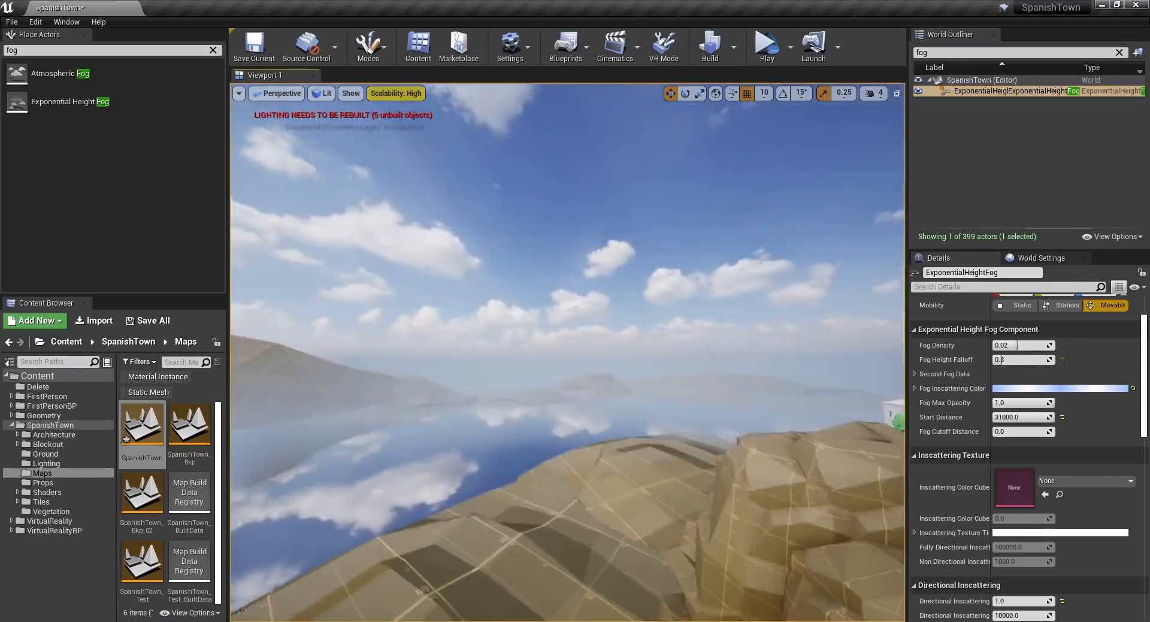
- Compare the street with the fog actor hidden and shown, and inspect the haze around the mountains across the sea
right_click_drag(568, 352, 805, 346)
key("s")
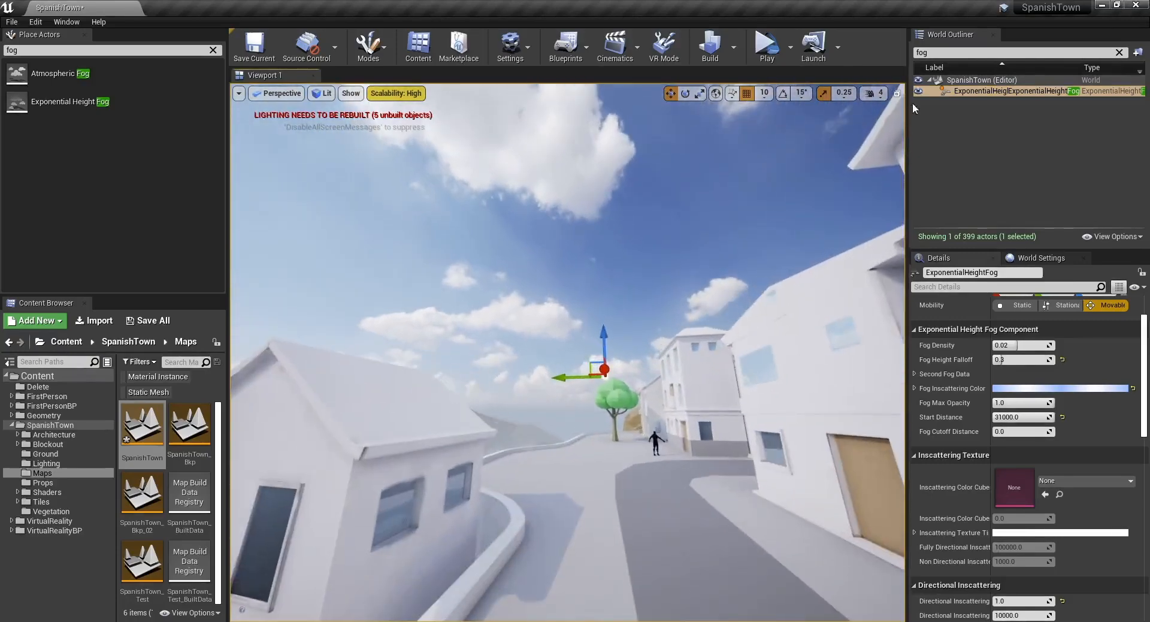
left_click(918, 91)
left_click(917, 92)
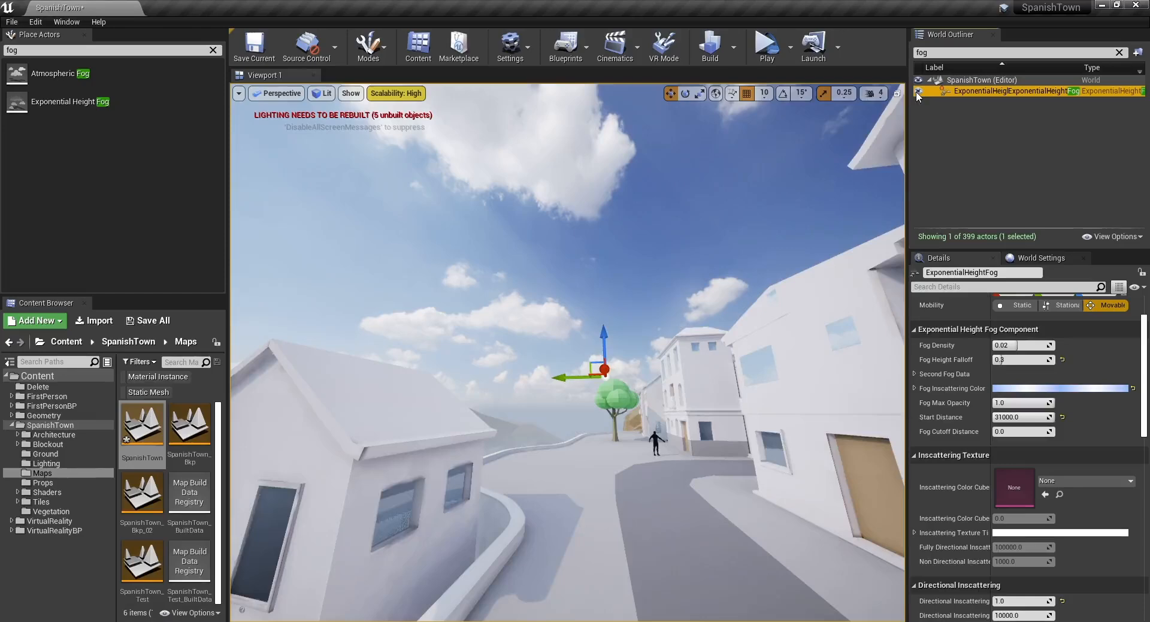
key("w")
right_click_drag(736, 239, 757, 269)
key("s")
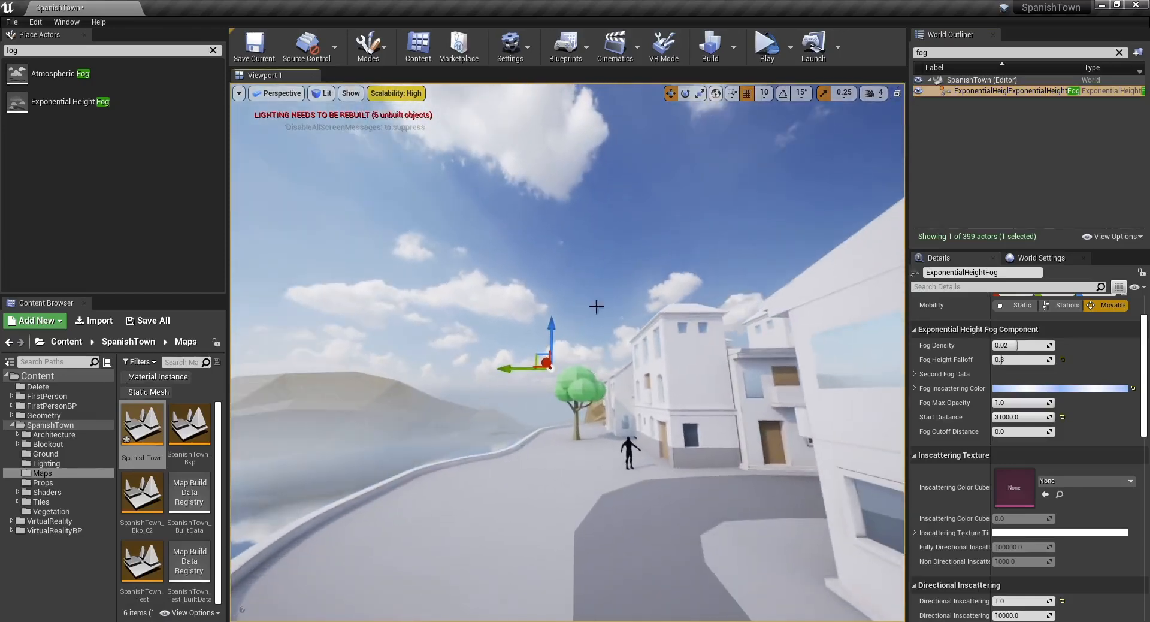
key("w")
right_click_drag(596, 307, 614, 376)
key("w")
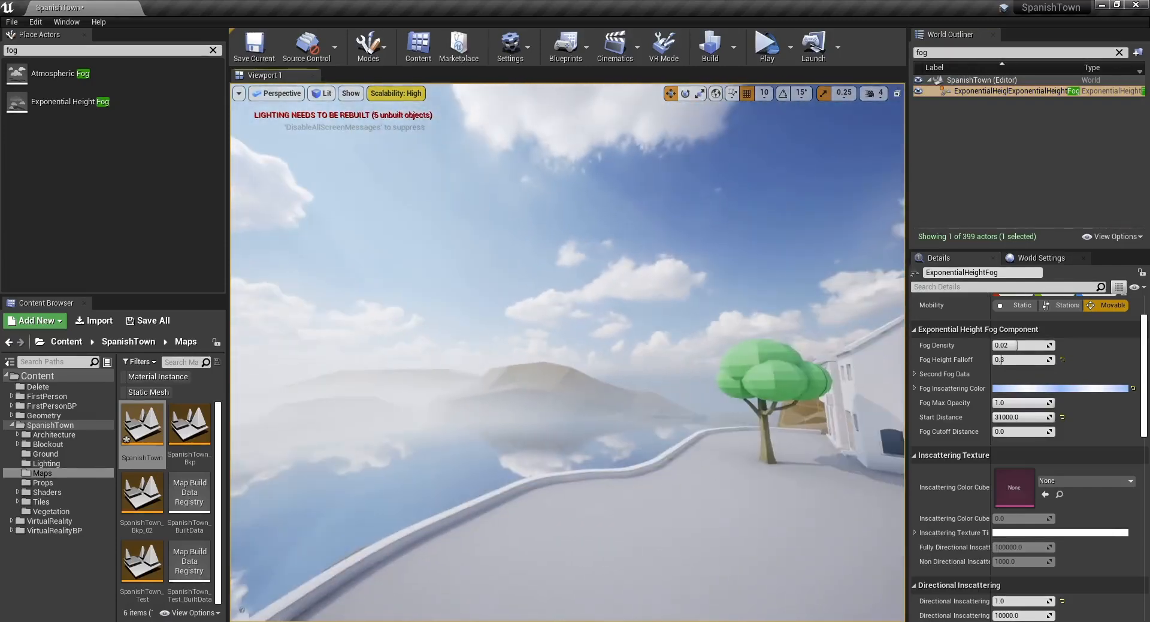
- Set the Fog Inscattering Color value to 25000, accept the color and check the horizon from the street
left_click(1020, 390)
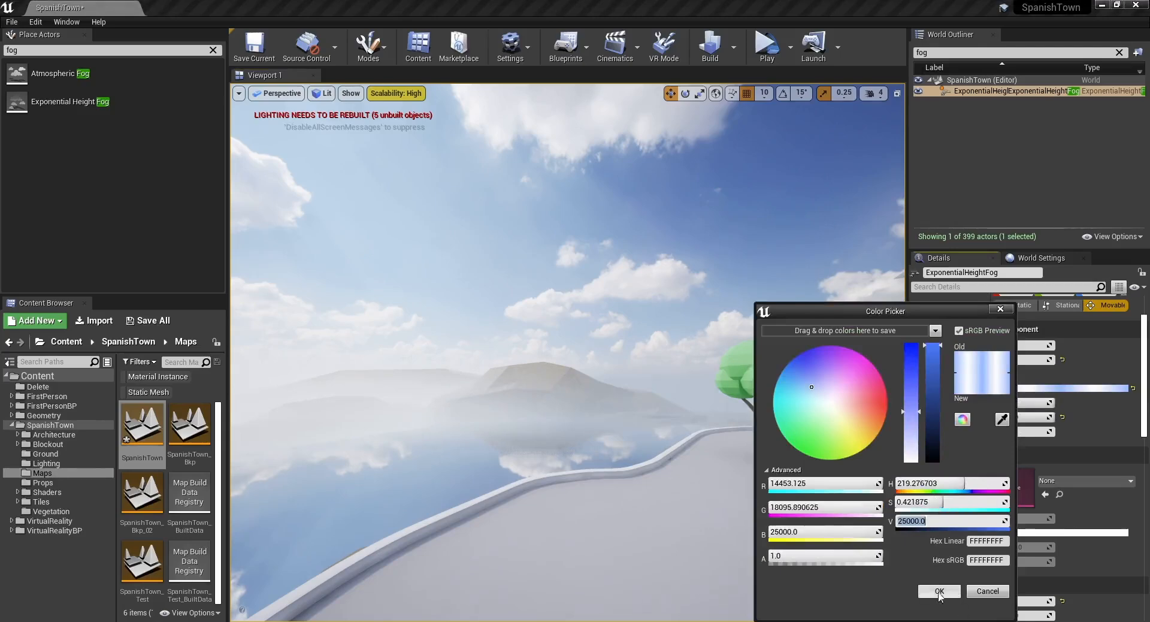
left_click(939, 596)
right_click_drag(570, 380, 571, 316)
key("w")
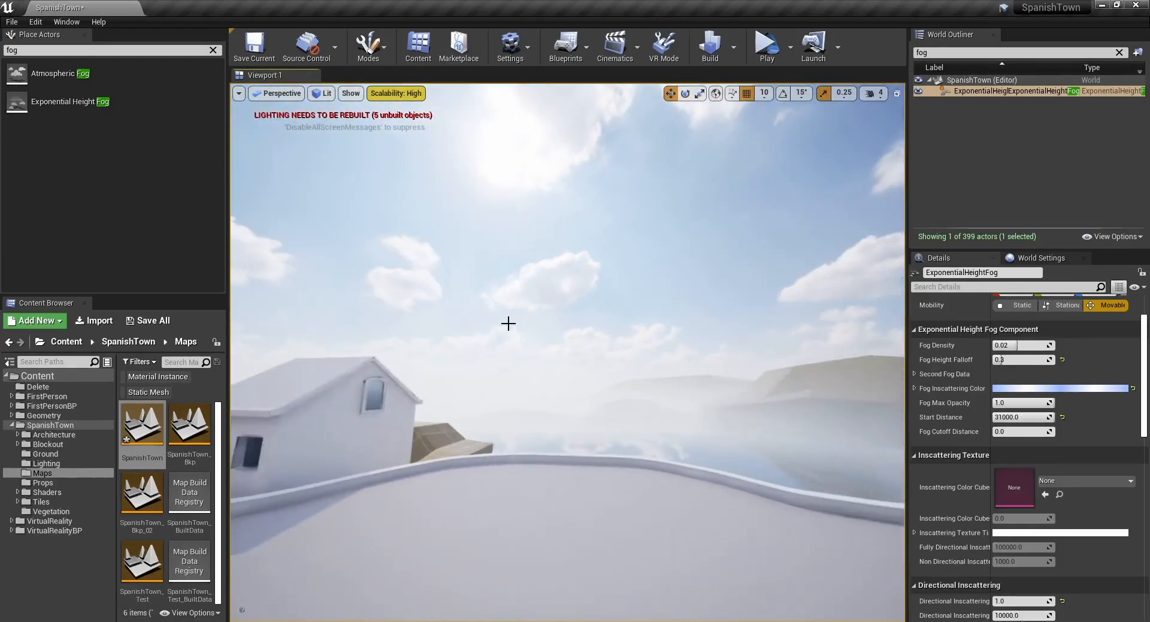